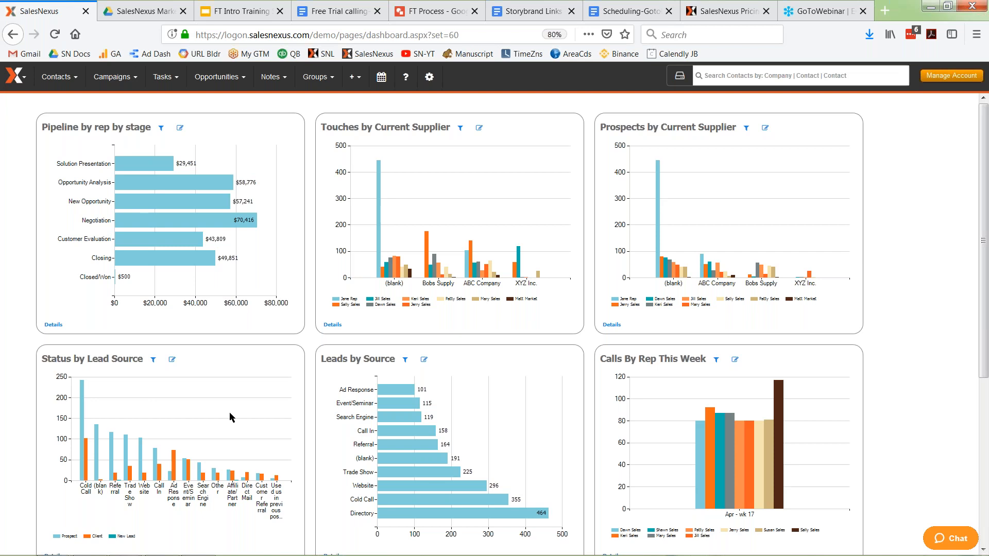
Review the dashboard charts, expand the details of Prospects by Current Supplier and list the Bobs Supply contacts
scroll(236, 419, down, 2)
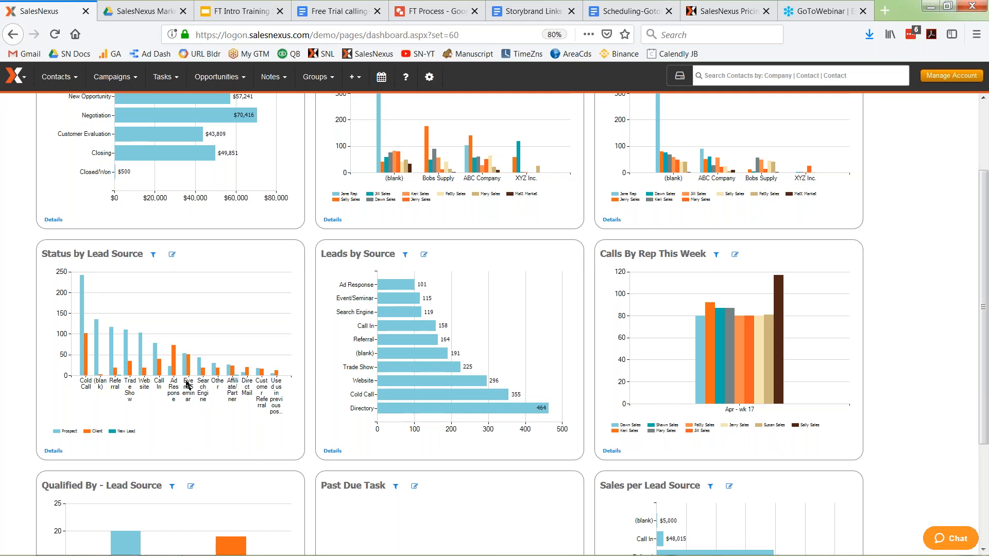
scroll(439, 262, up, 3)
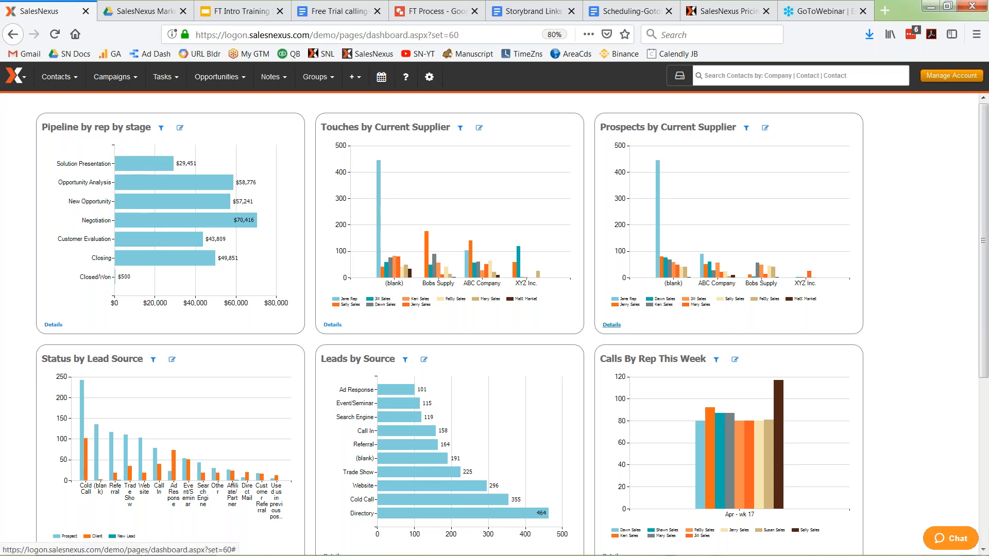
click(612, 324)
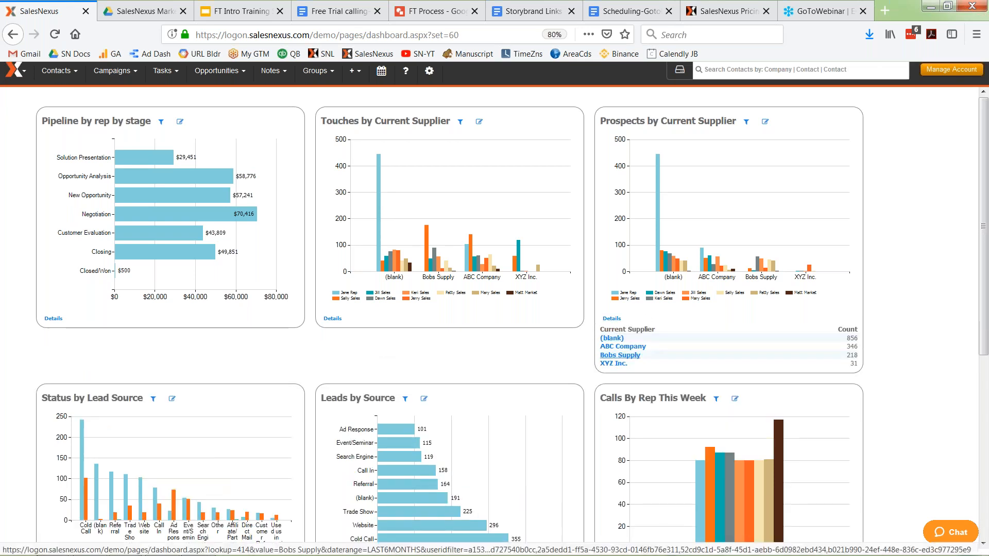
click(620, 355)
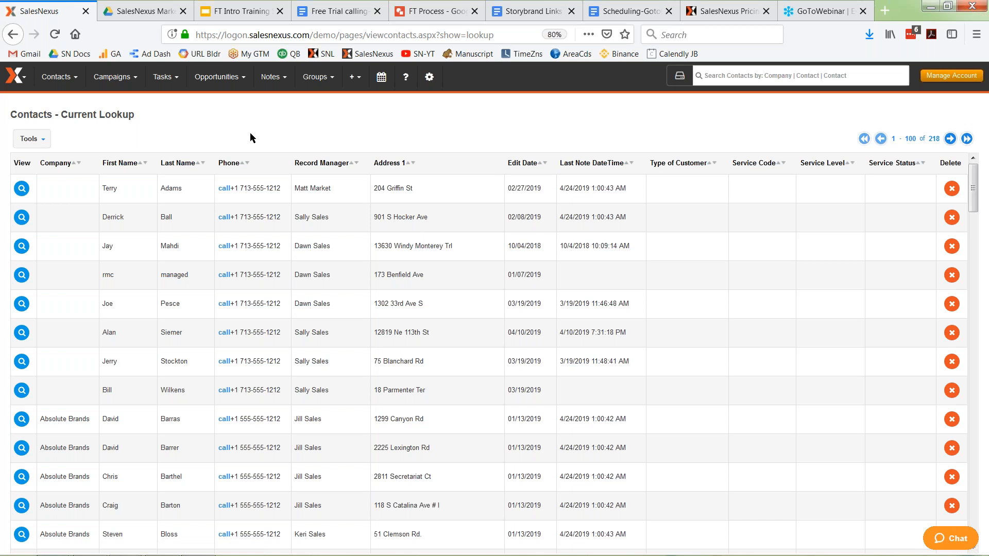
Open the Create and Change Fields settings and examine the drop-down items of the second Industry contact field
click(430, 80)
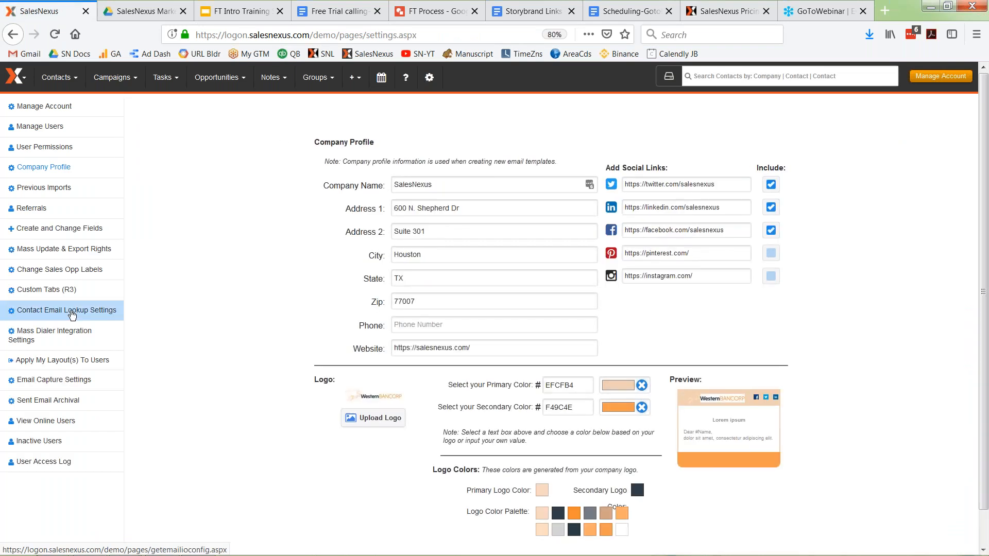
click(67, 236)
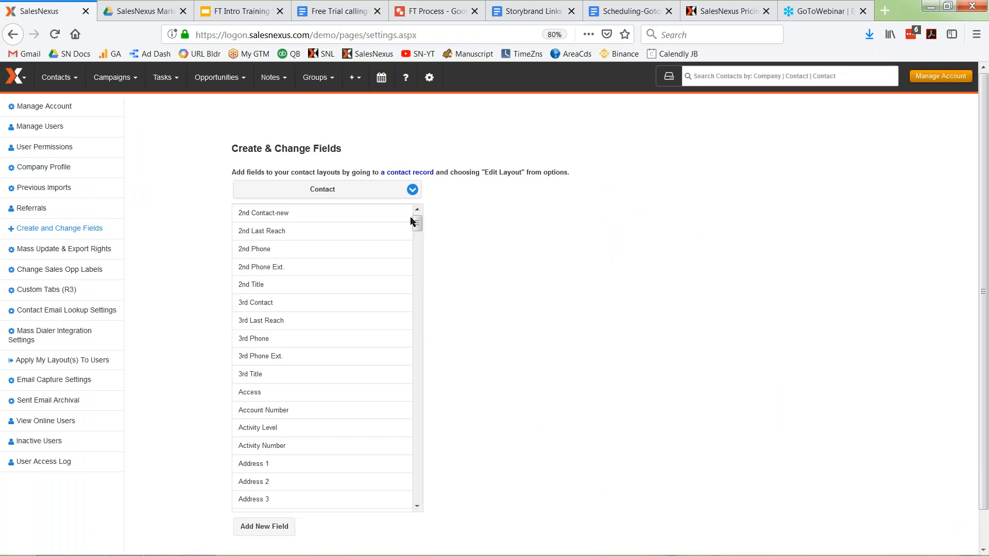
drag(417, 222, 435, 345)
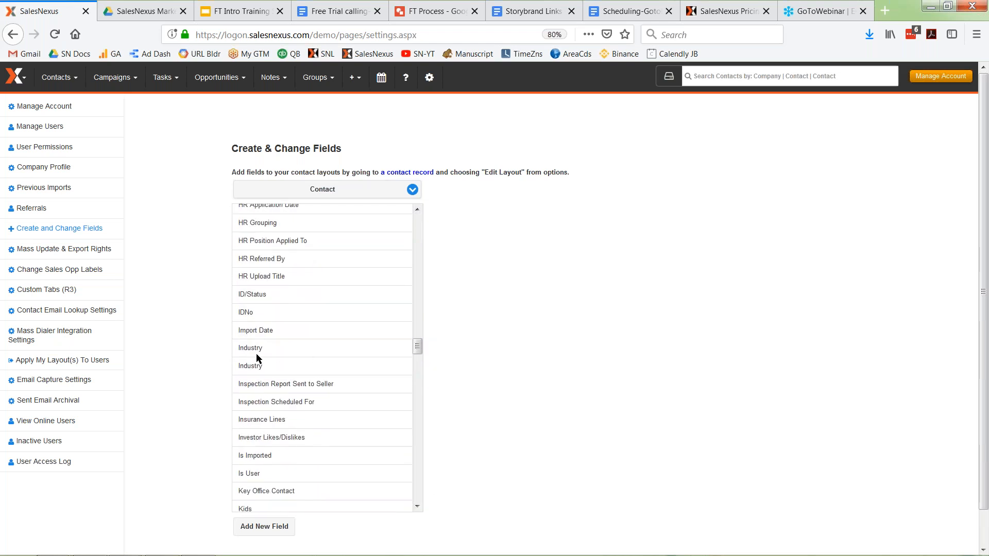
click(260, 350)
click(266, 366)
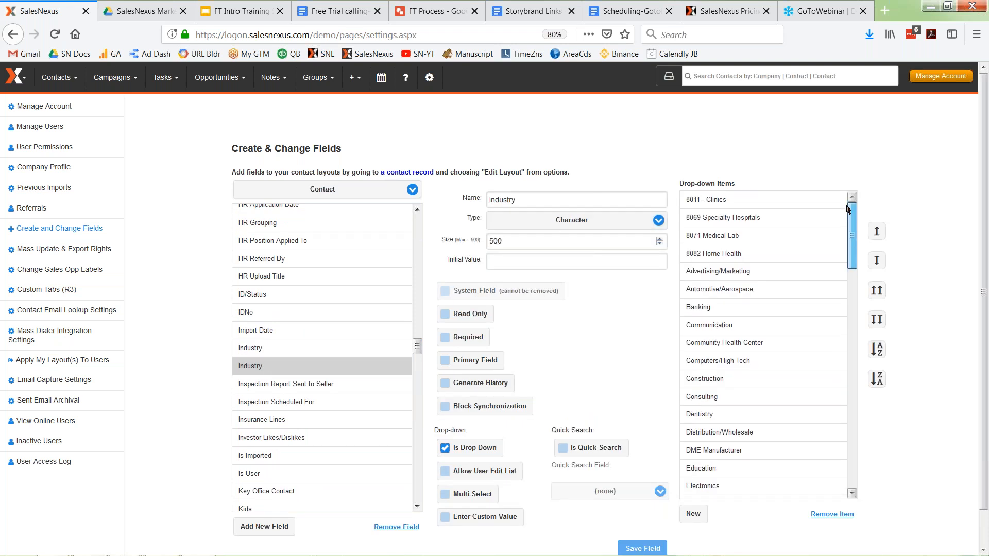
click(721, 202)
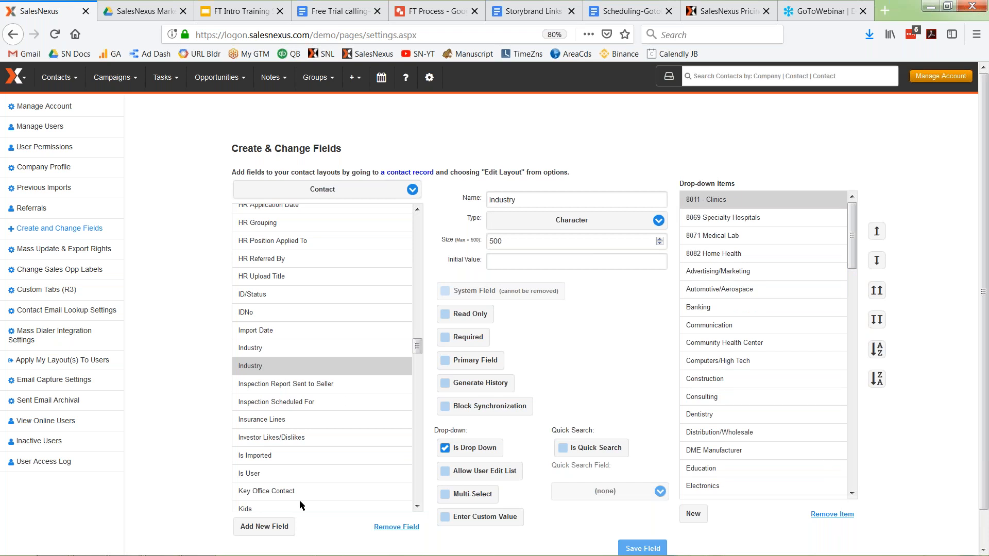
Start a new contact field and name it "Use of Funds"
click(275, 528)
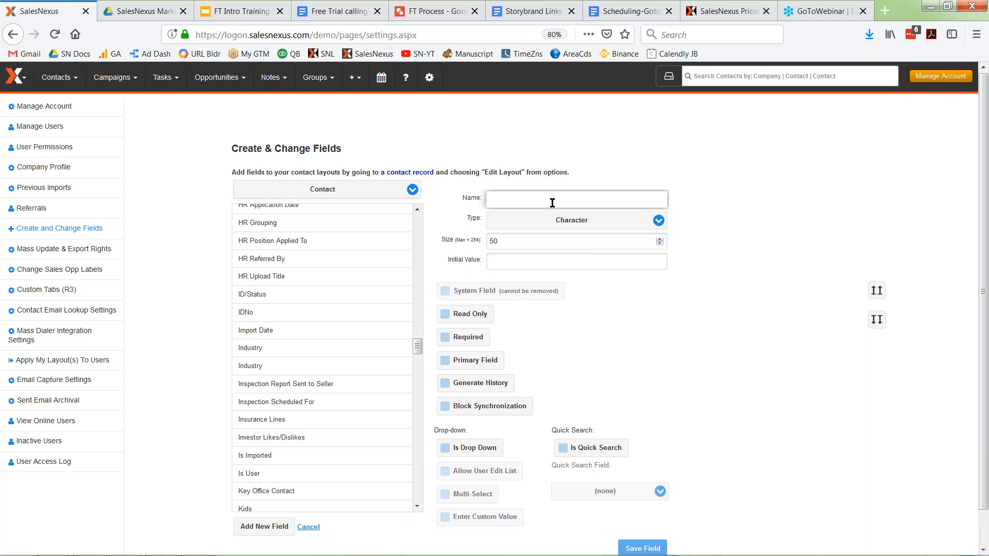
text(Fund)
key(BackSpace)
key(BackSpace)
key(BackSpace)
key(BackSpace)
text(Use of Funds)
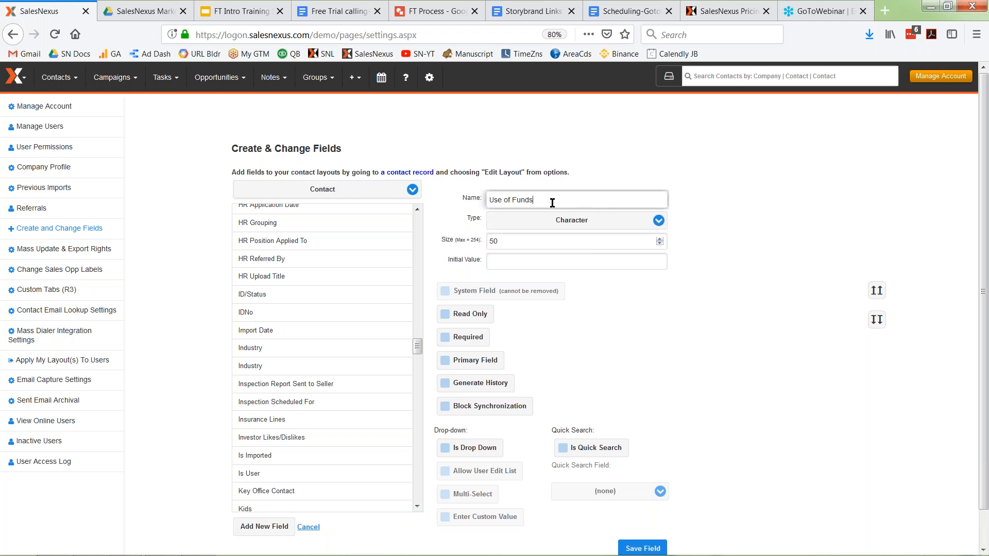
Keep the new field's type as Character, make it a drop-down and save the field
click(584, 222)
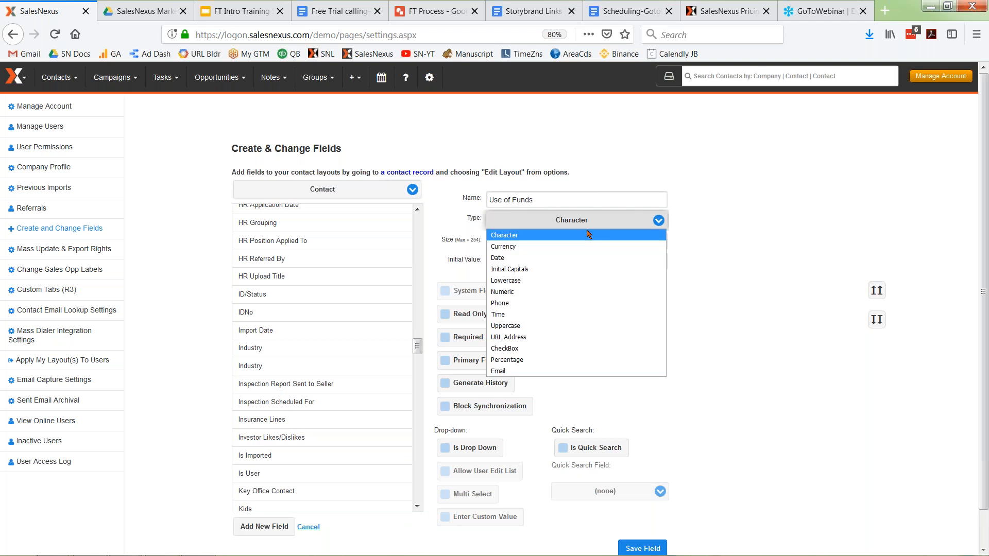
click(516, 233)
click(446, 449)
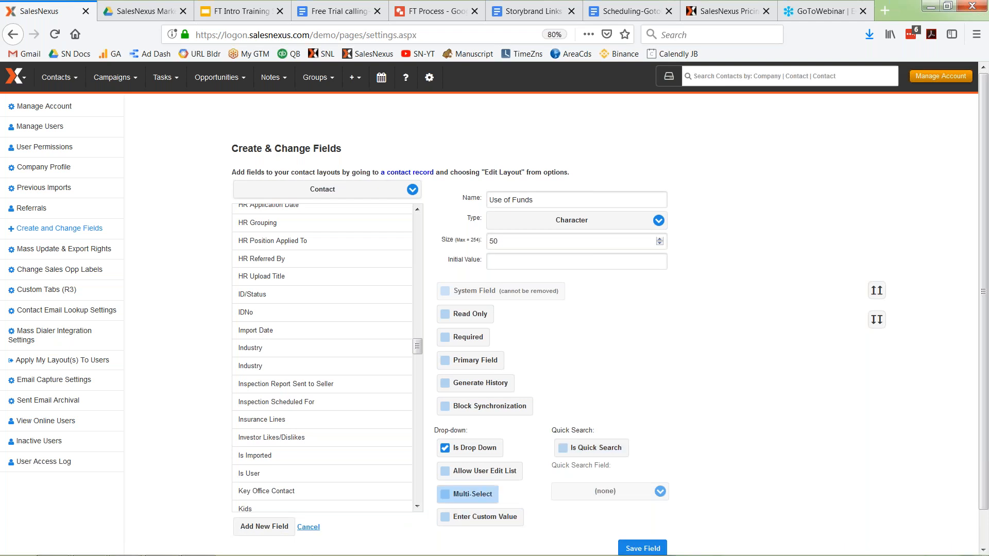
click(535, 221)
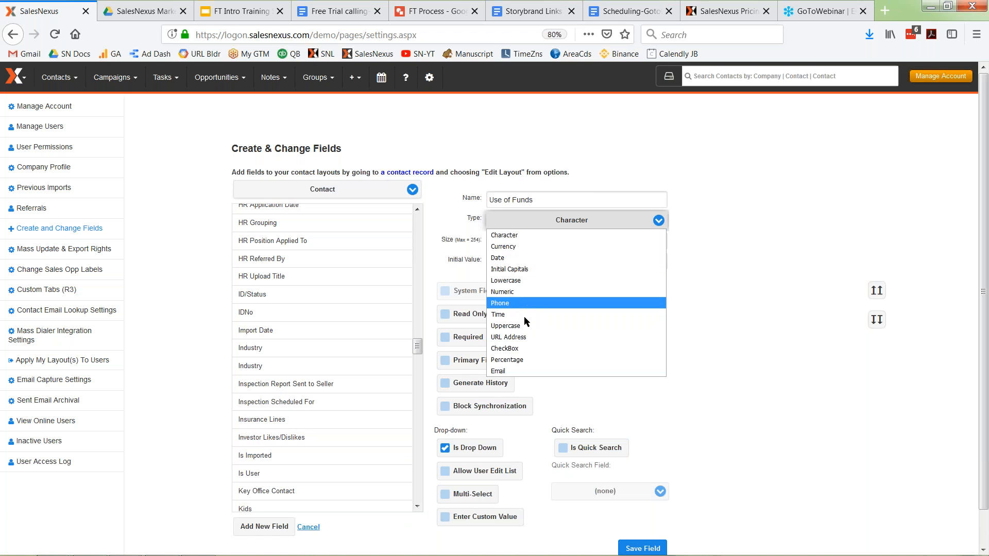
click(735, 313)
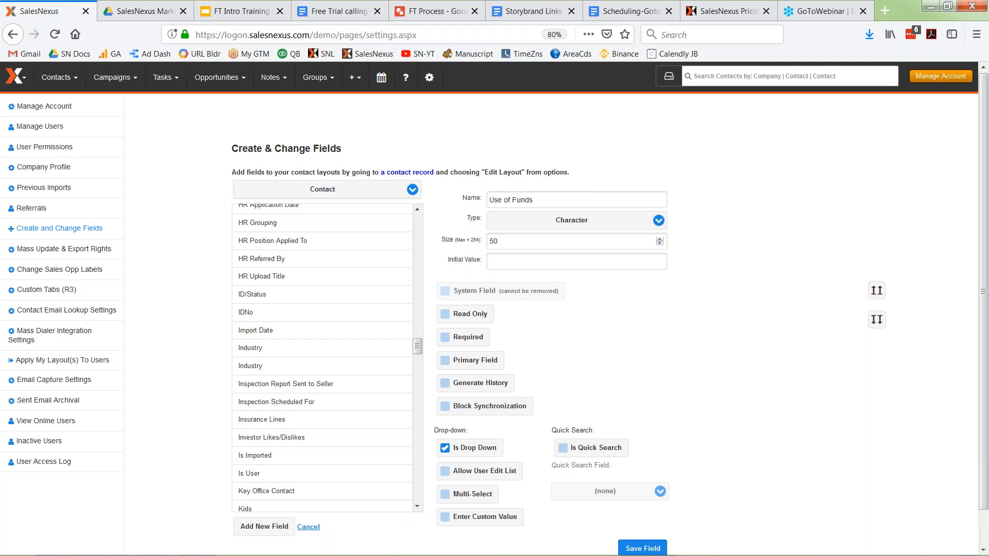
click(644, 547)
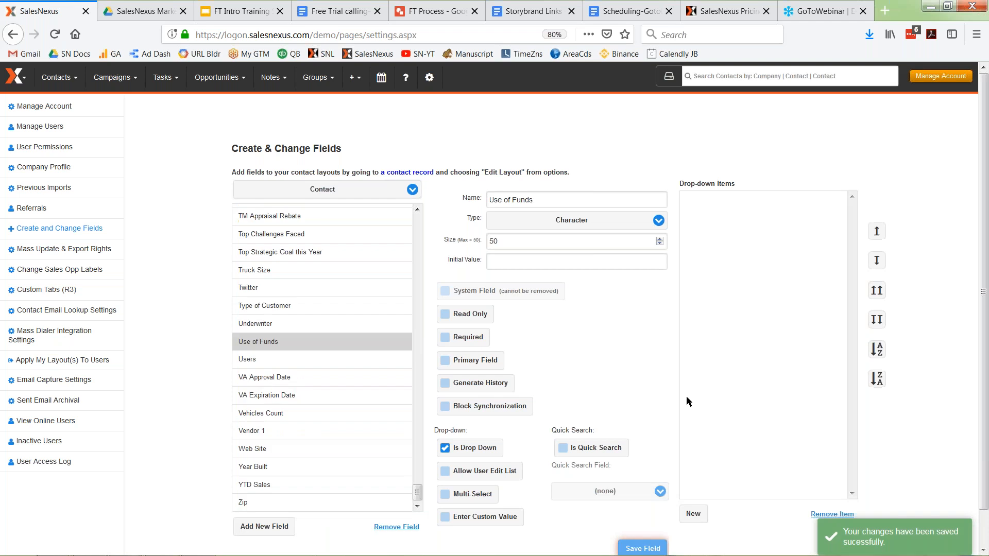
Add "Marketing" and "Vehicles" as drop-down items of the Use of Funds field
click(693, 513)
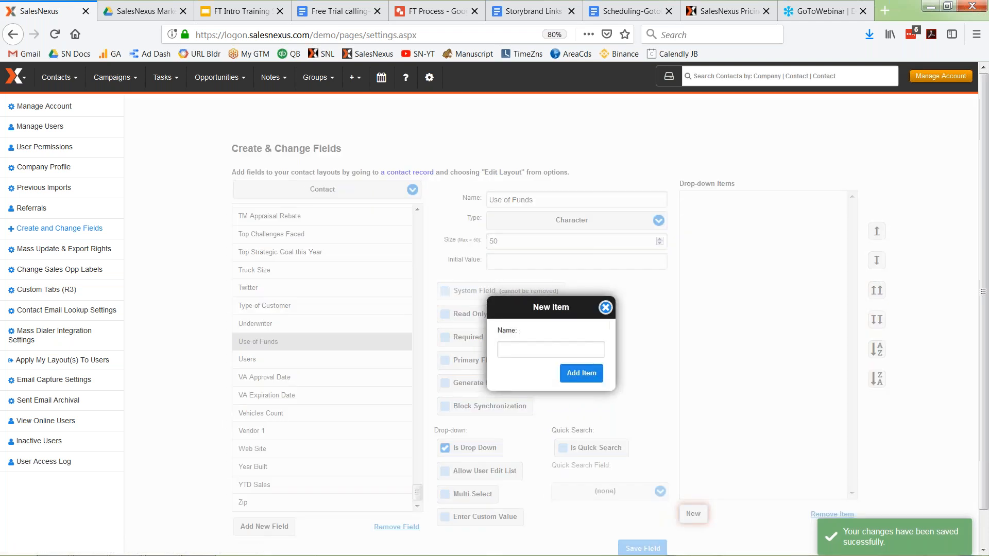
click(549, 346)
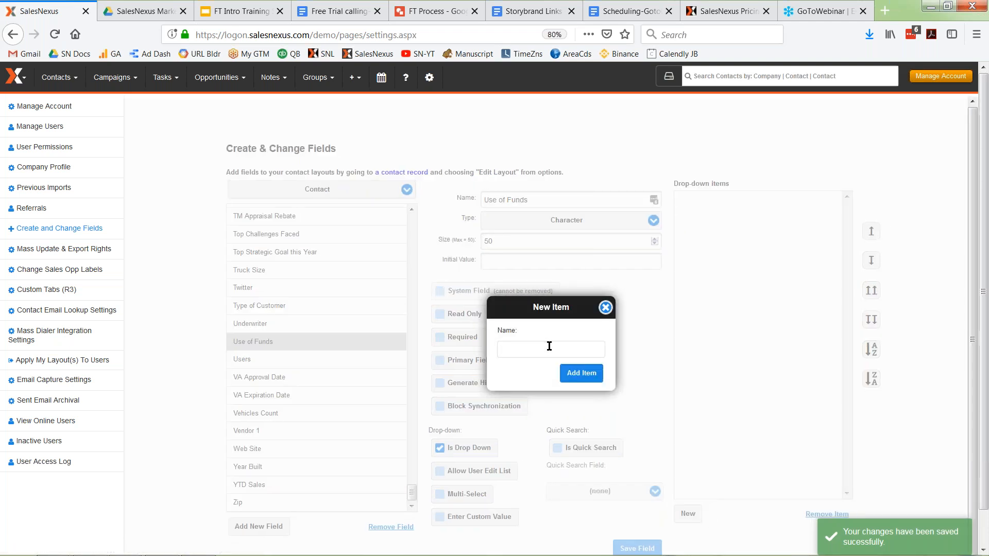
text(Marketing)
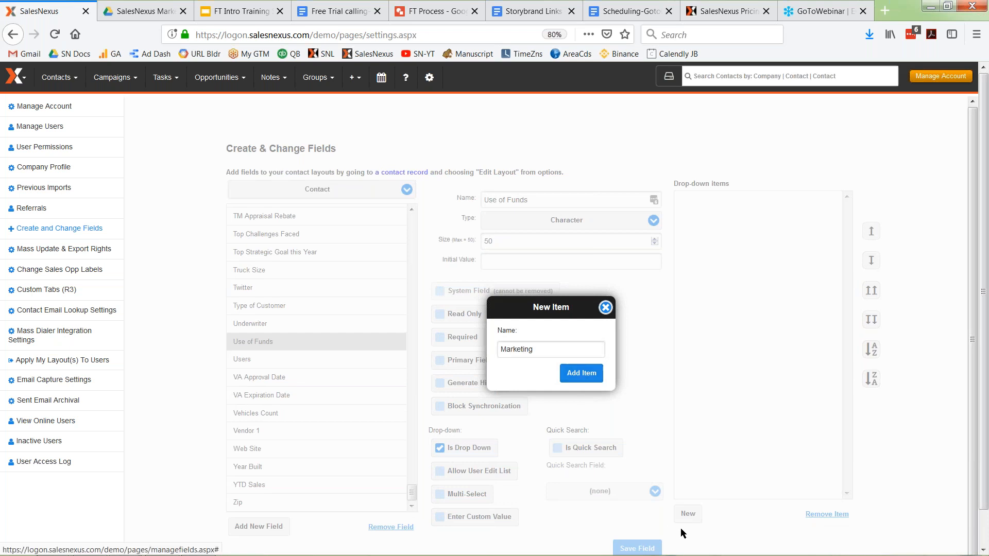
key(Return)
click(688, 514)
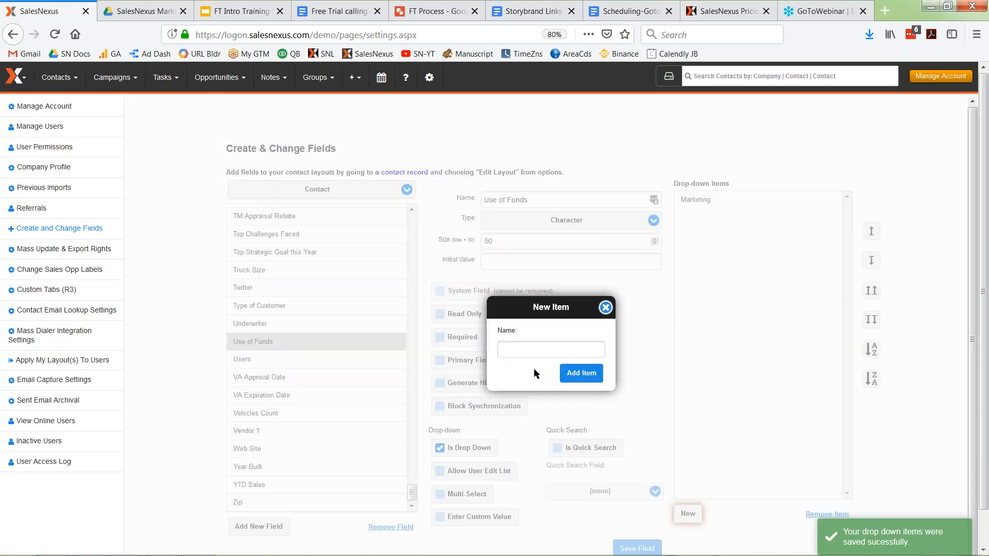
text(Vehicles)
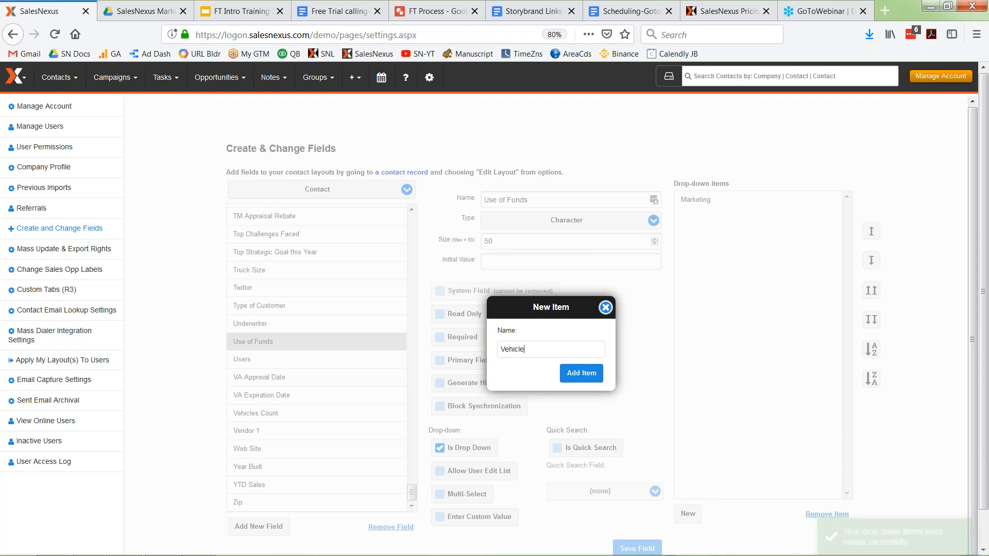
click(573, 377)
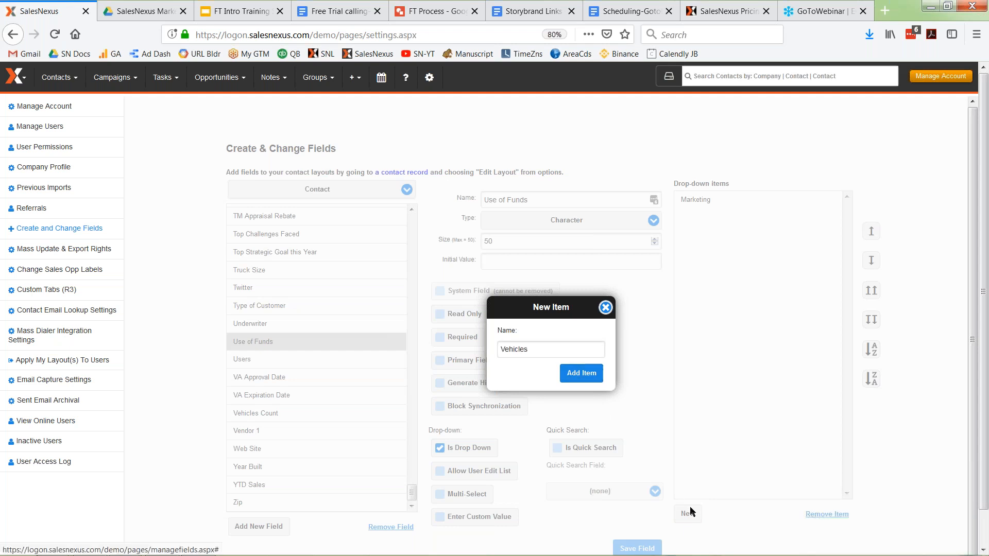
Add "Equipment" and "Real Estate" to the Use of Funds drop-down items
click(693, 513)
click(552, 343)
text(Equipment)
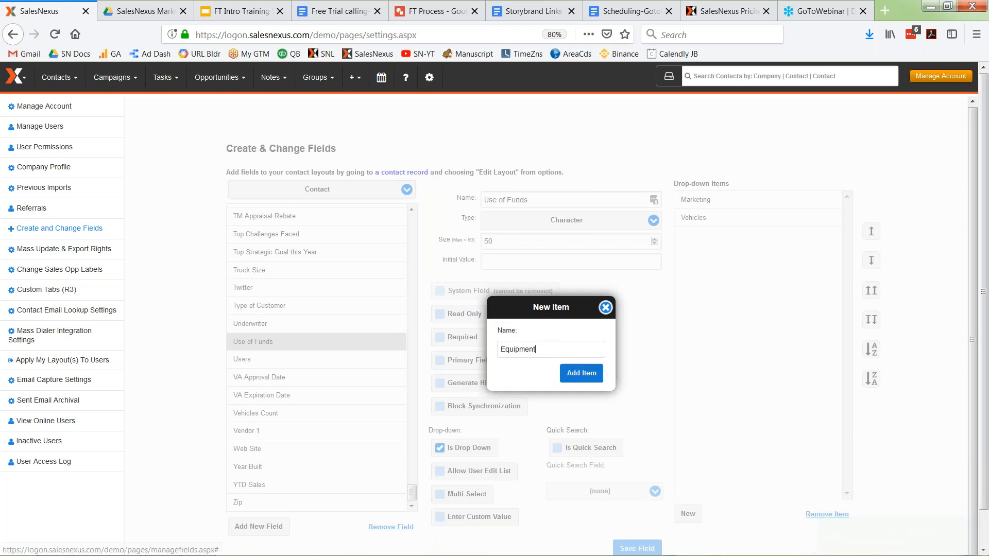
click(582, 373)
click(693, 513)
click(553, 345)
text(Real Estate)
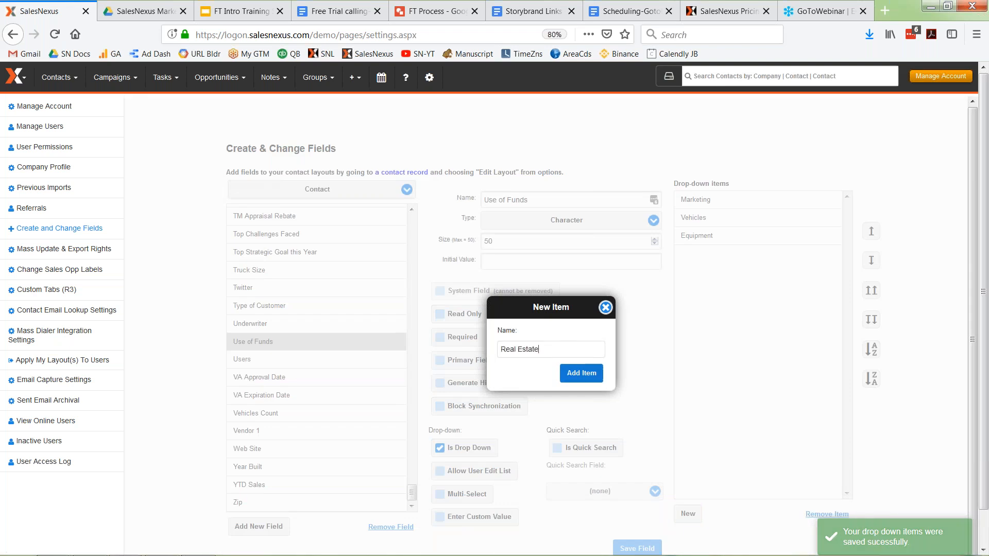
click(581, 373)
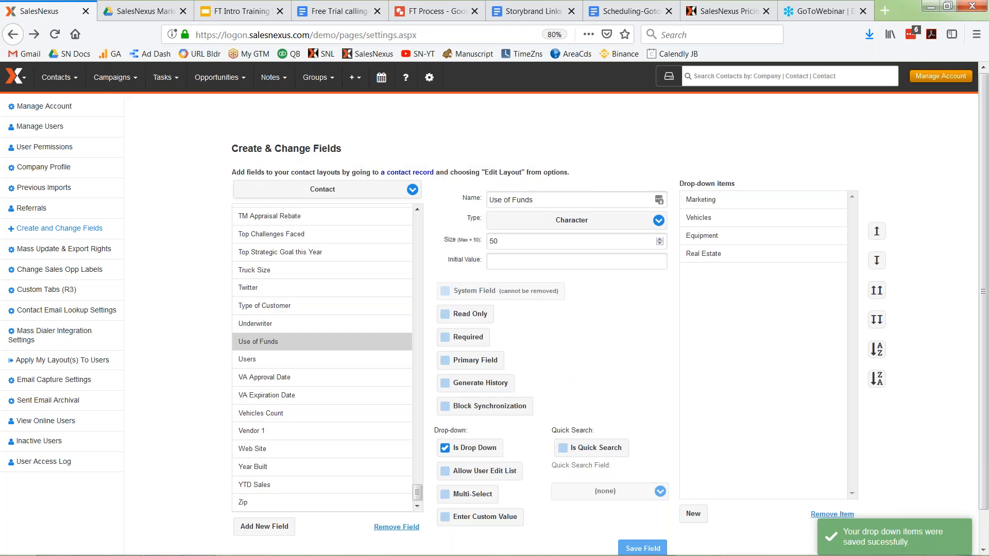
Add "Debt Consolidation" to the Use of Funds drop-down items
click(692, 514)
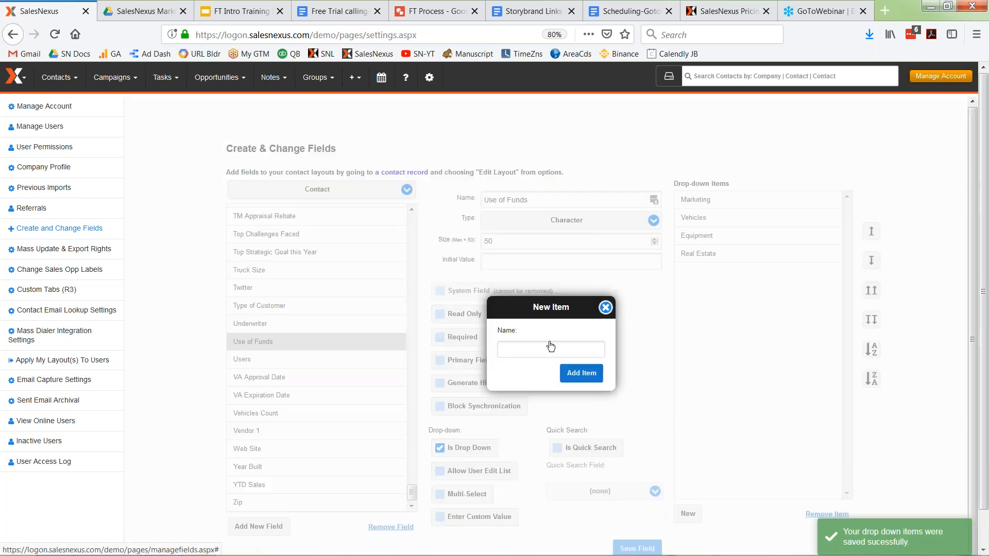
text(Debt)
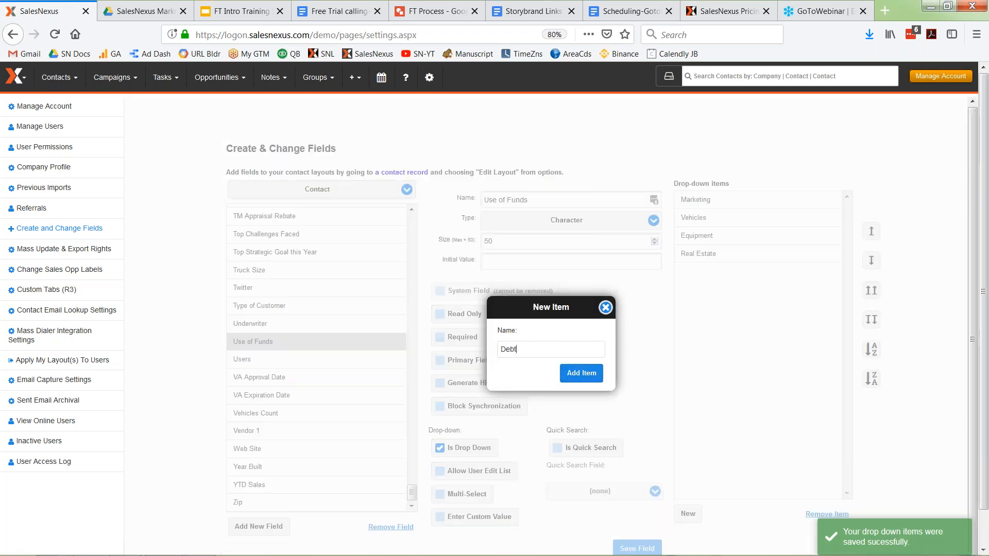
text( Consolidation)
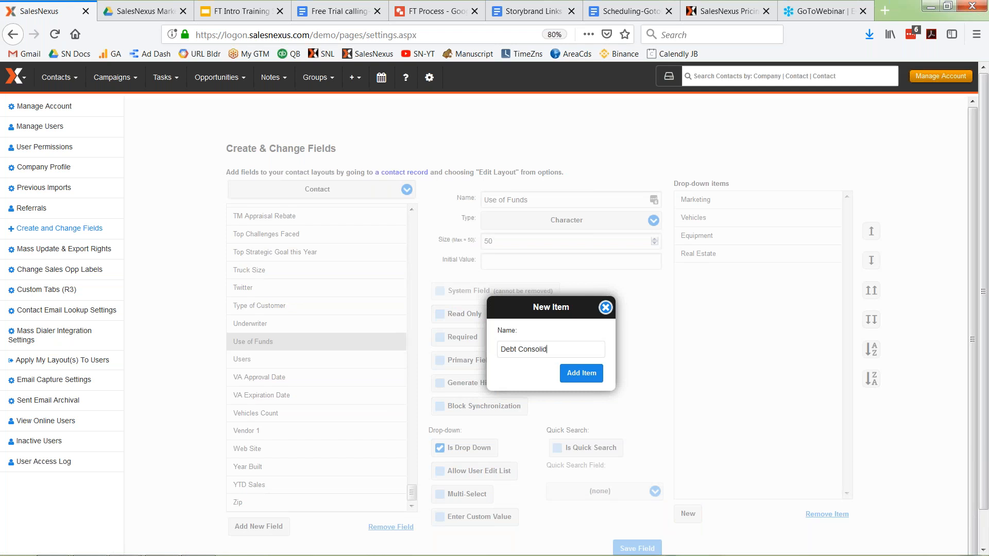
click(585, 384)
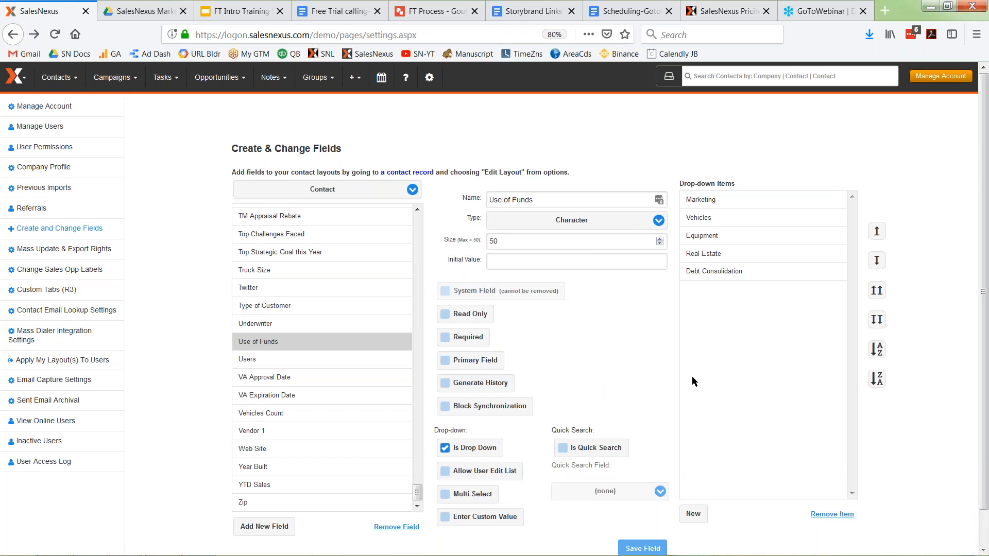
Open your own contact record and open its main field layout for editing
click(22, 77)
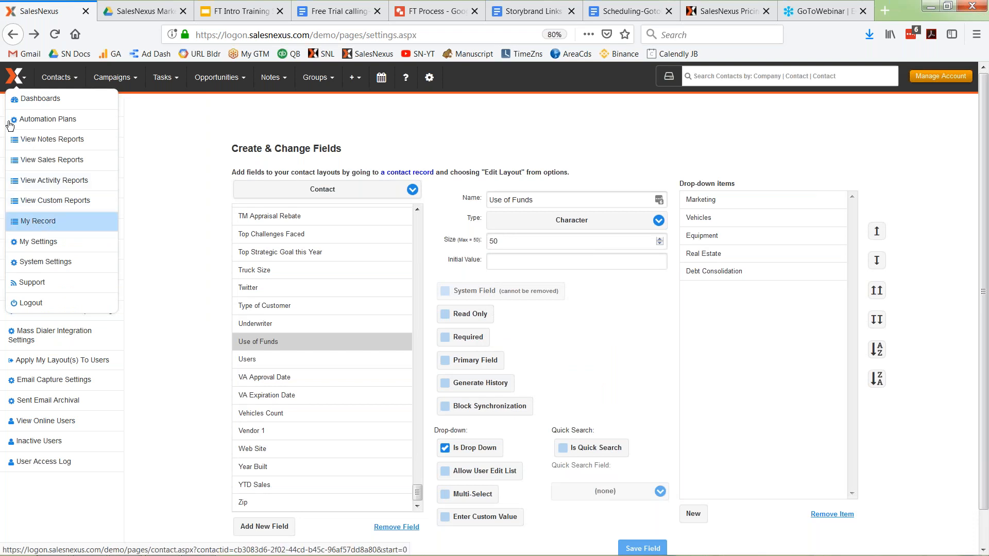
mouse_move(28, 103)
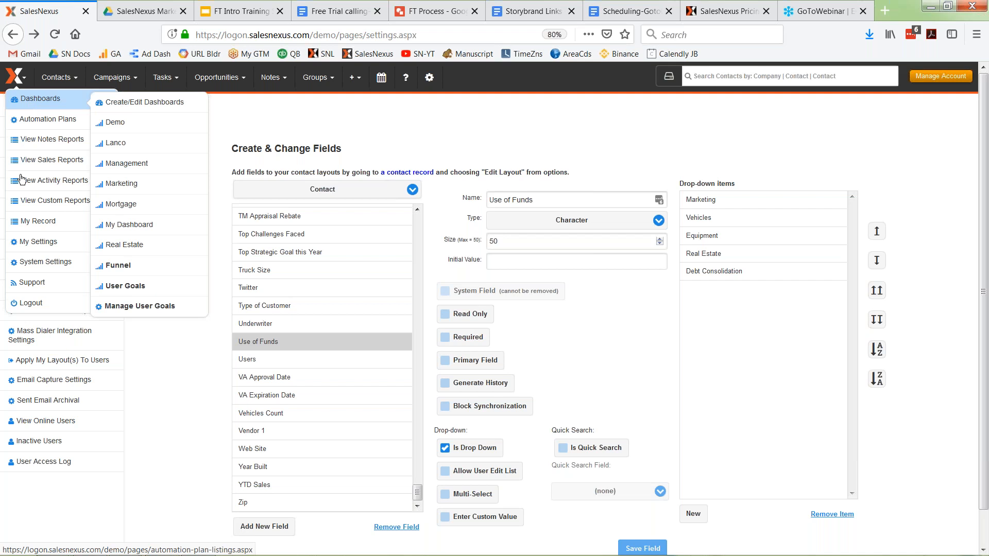
click(28, 228)
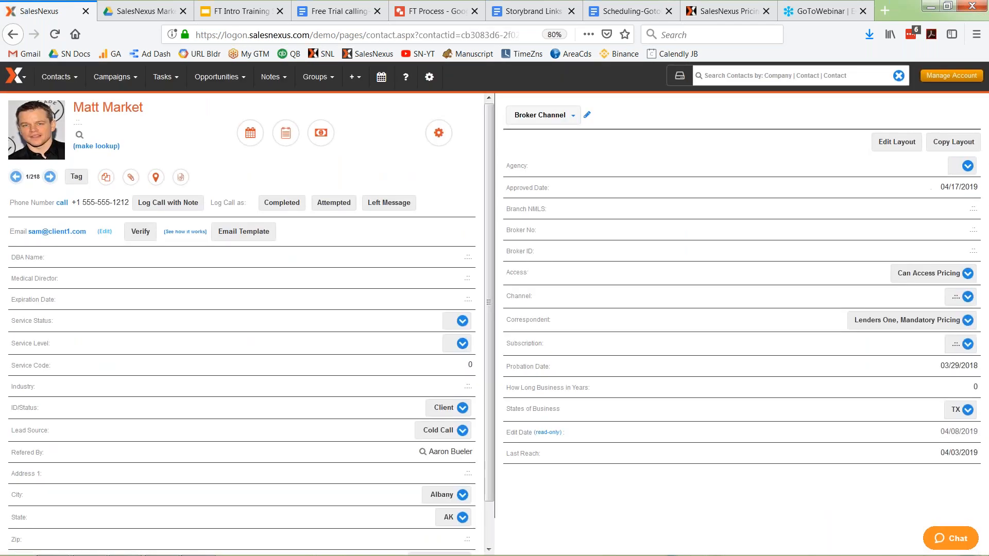
click(438, 134)
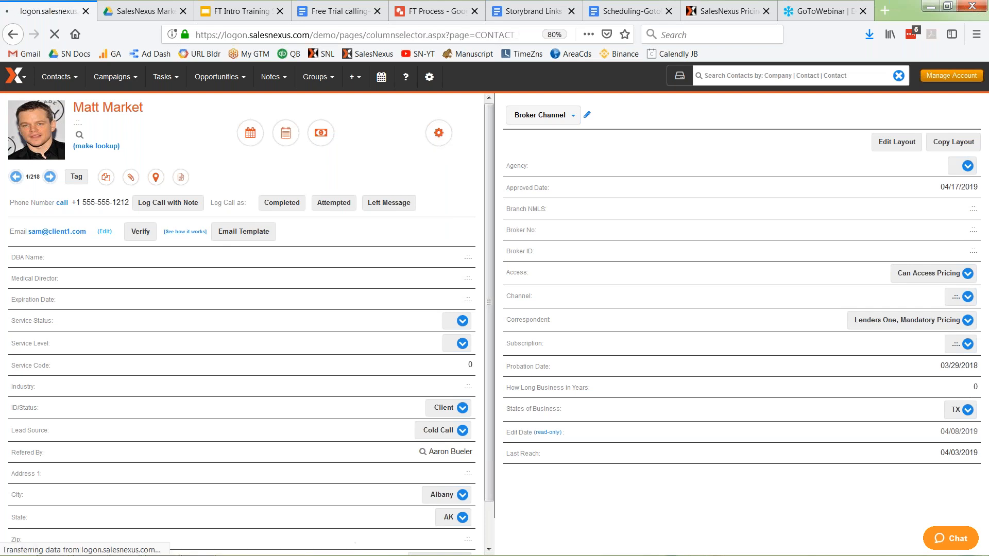
Remove DBA Name from the fields shown in the contact layout
click(535, 157)
drag(546, 237, 575, 434)
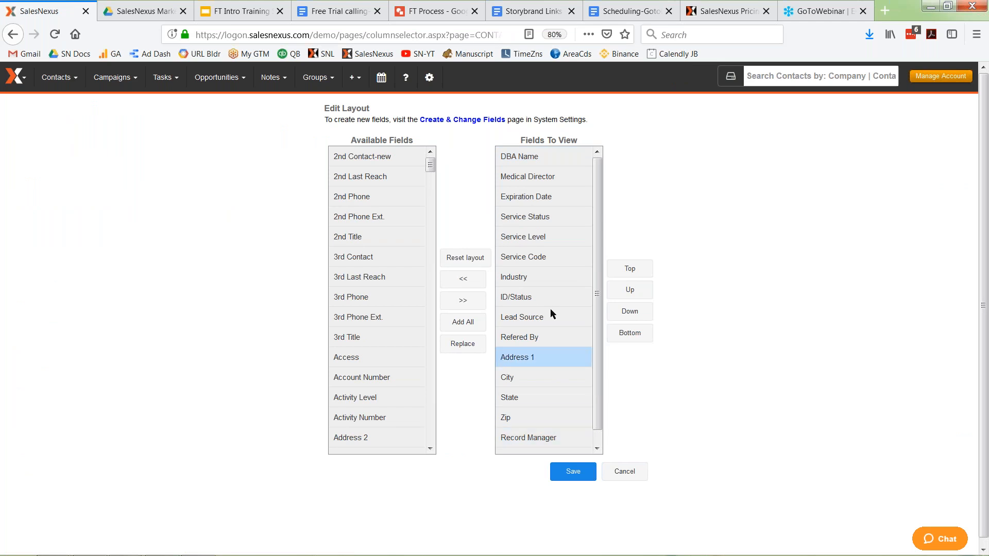
click(537, 162)
click(474, 285)
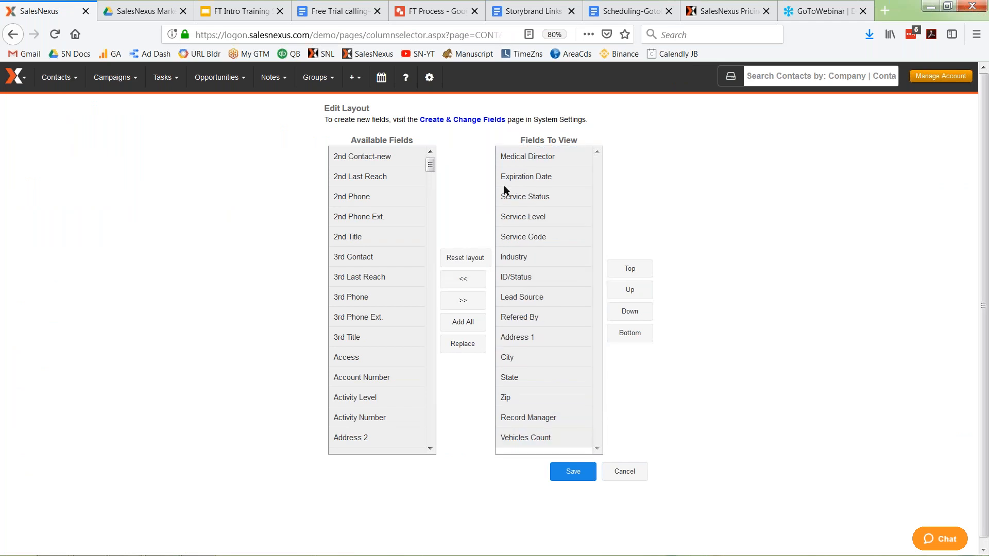
Remove Medical Director, Expiration Date, Service Status, Service Level and Service Code from the fields shown in the contact layout
click(513, 161)
click(469, 281)
click(515, 156)
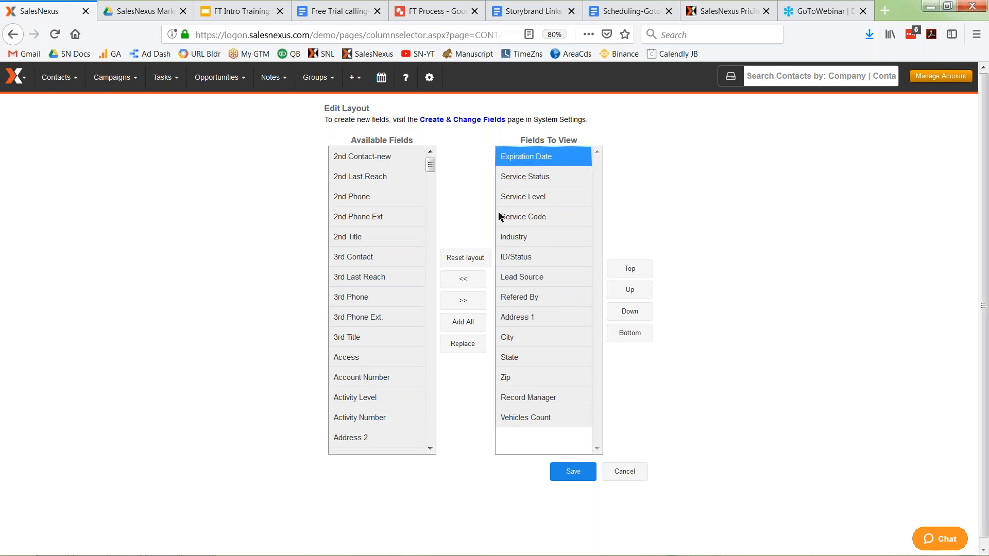
click(469, 278)
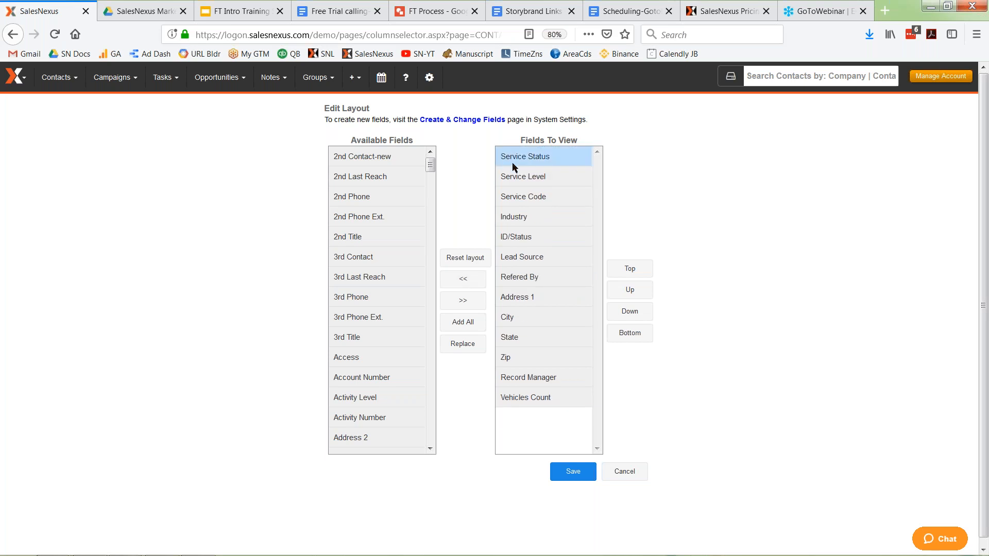
click(513, 160)
click(463, 279)
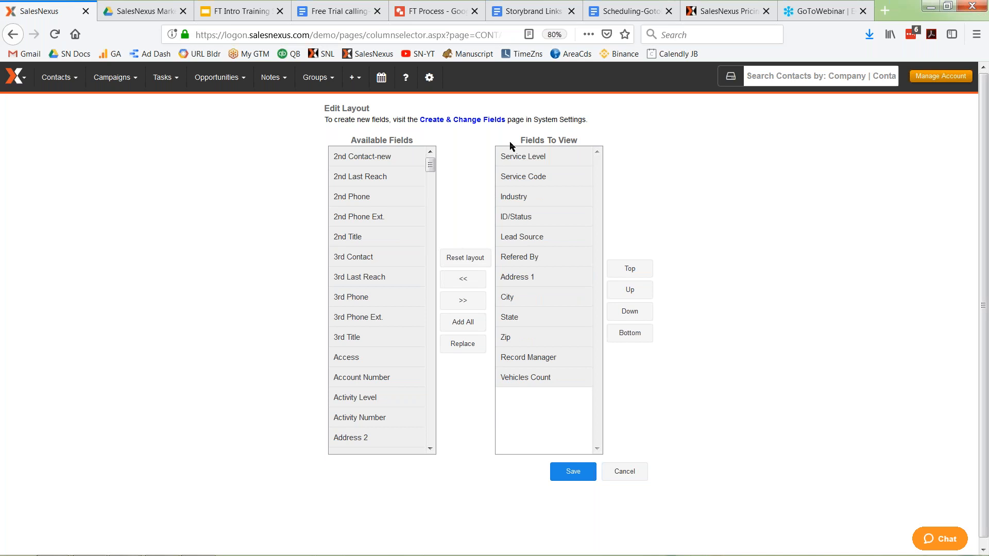
click(513, 156)
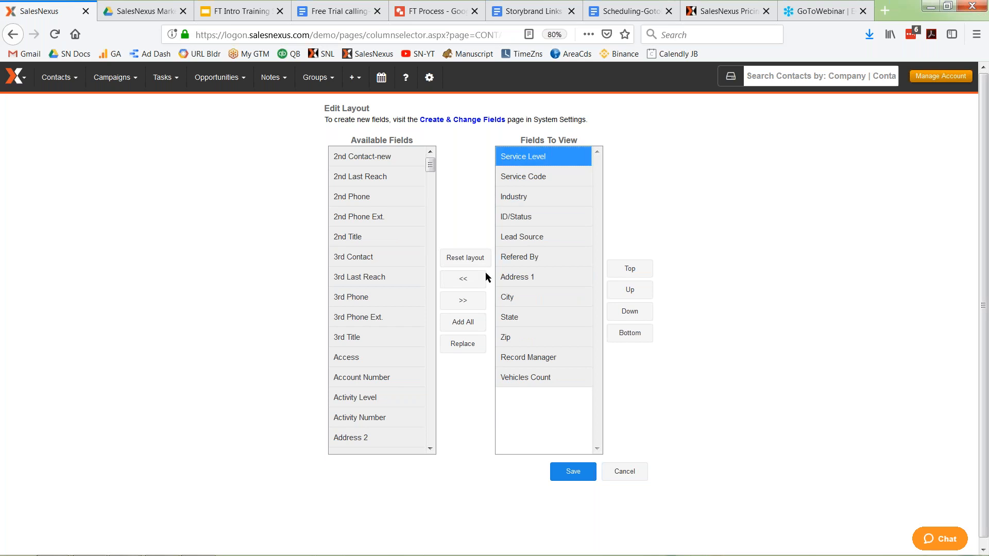
click(463, 279)
click(513, 157)
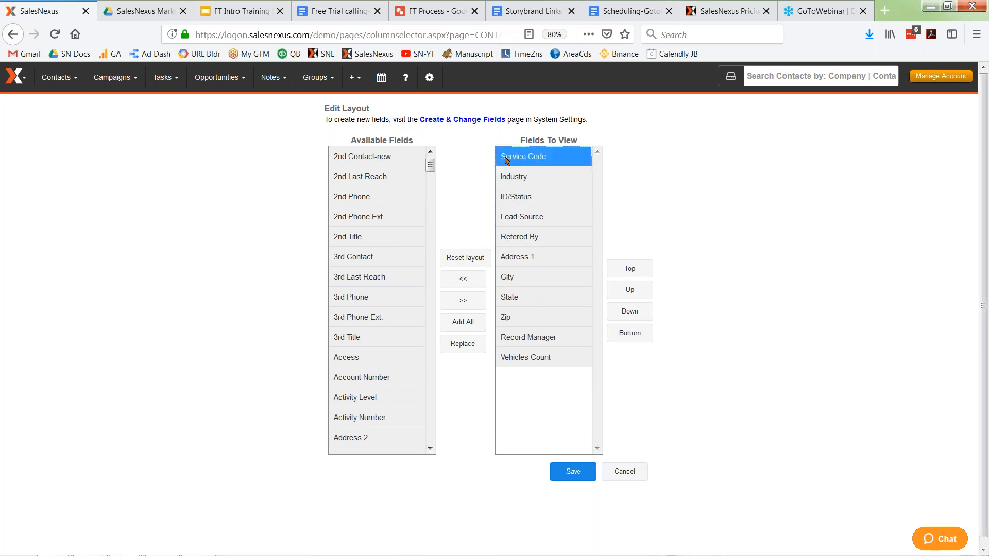
click(485, 280)
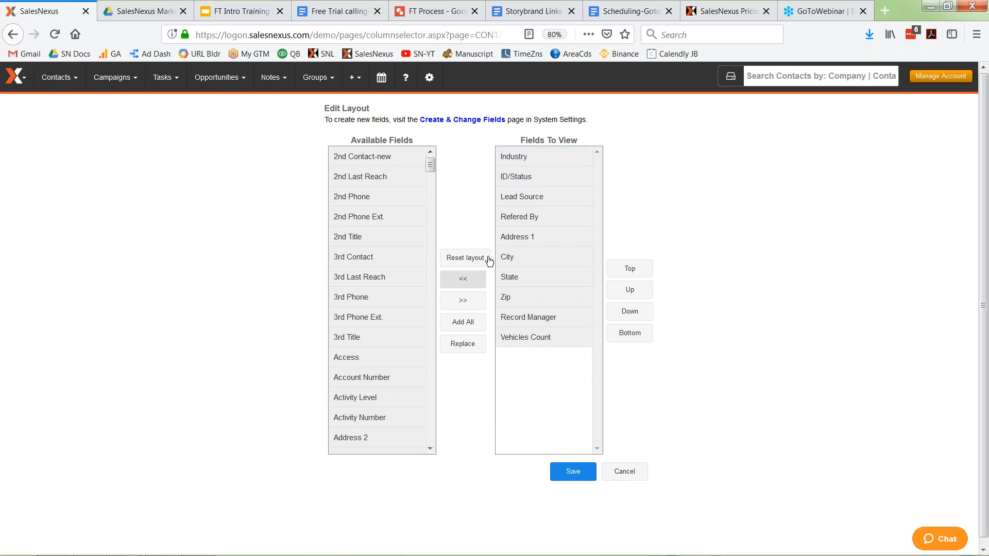
Add Use of Funds to the shown fields, place it first in the order, and save the layout
click(435, 437)
key(End)
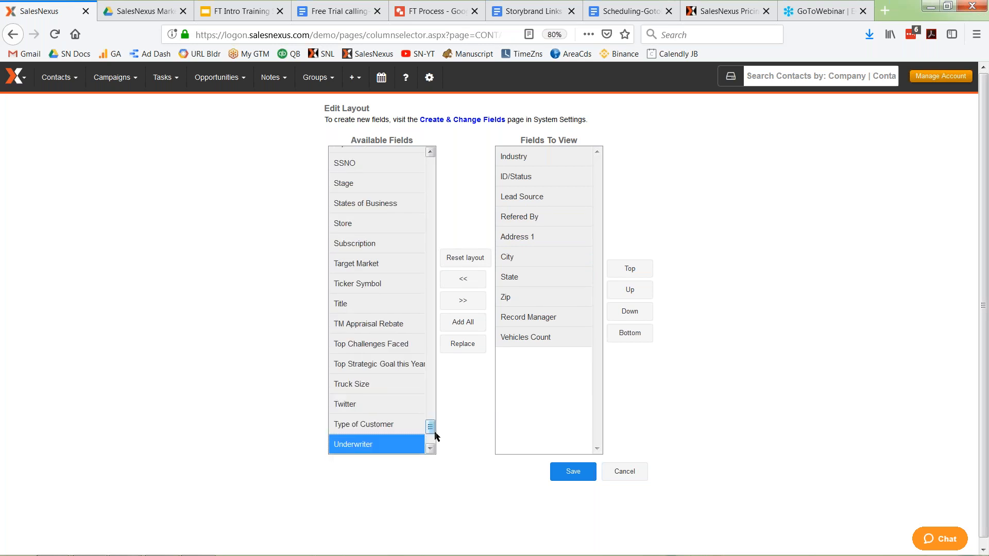
key(Down)
key(Down)
key(Down)
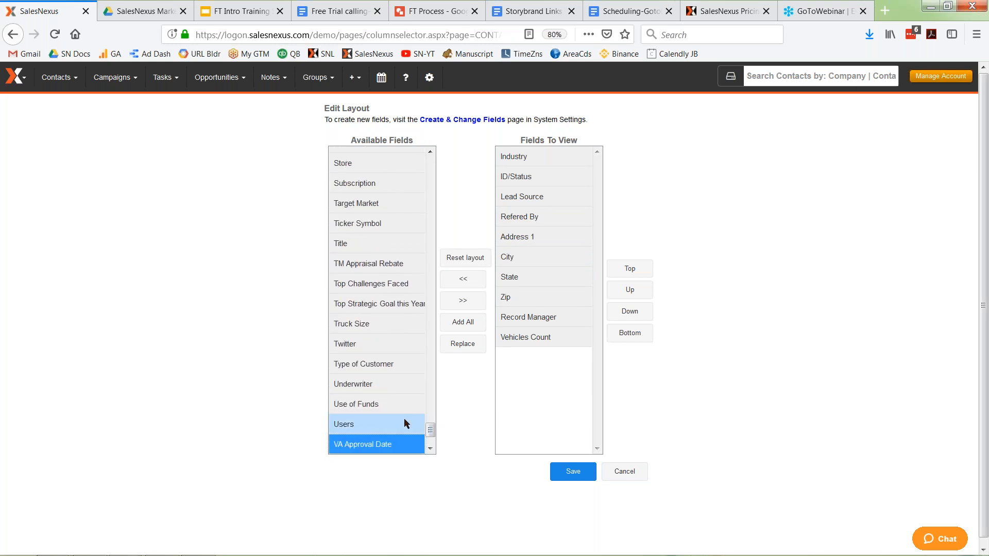
click(382, 410)
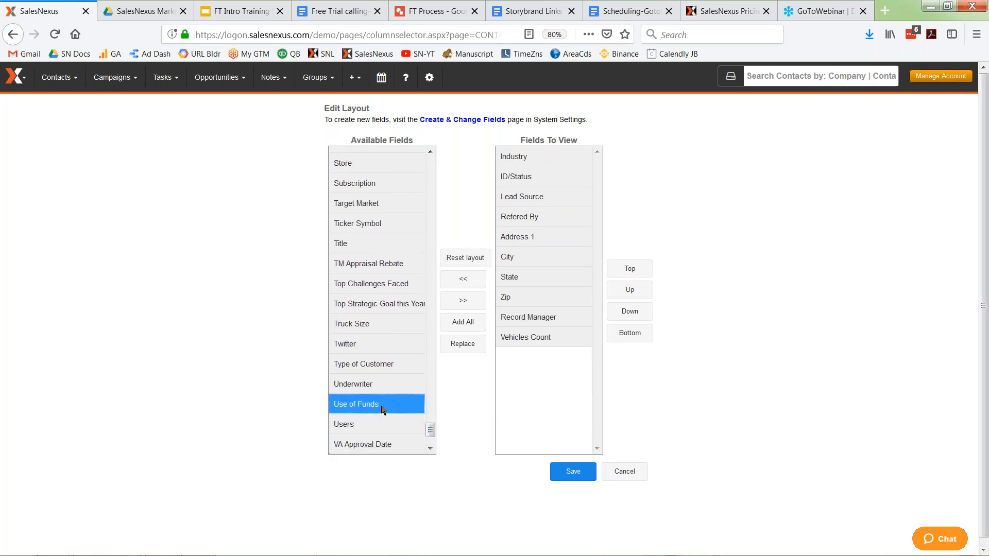
click(463, 300)
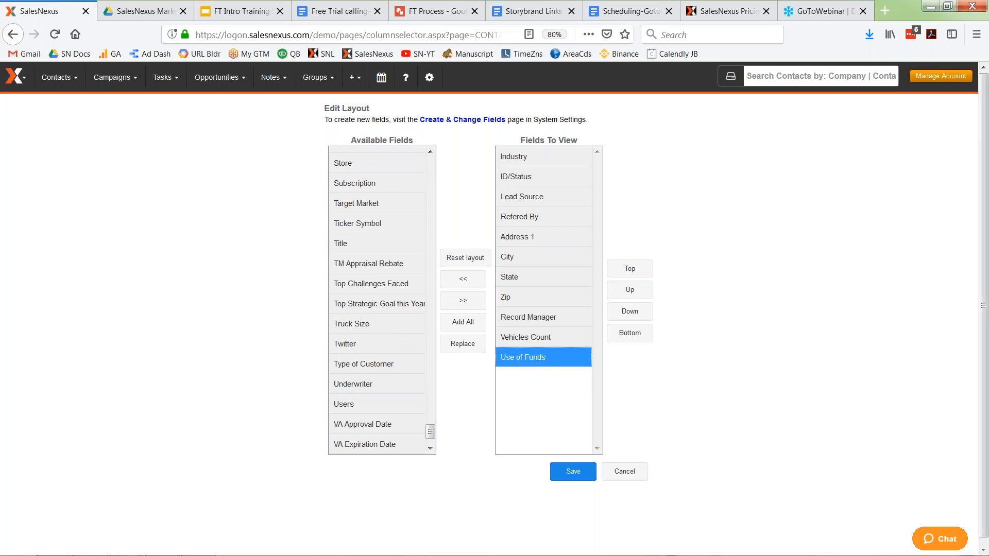
click(633, 269)
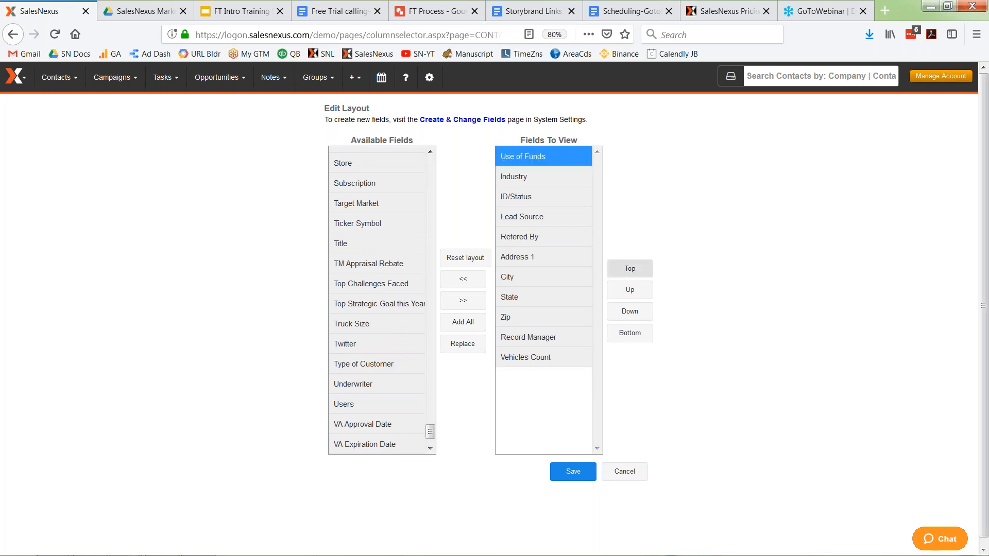
click(574, 472)
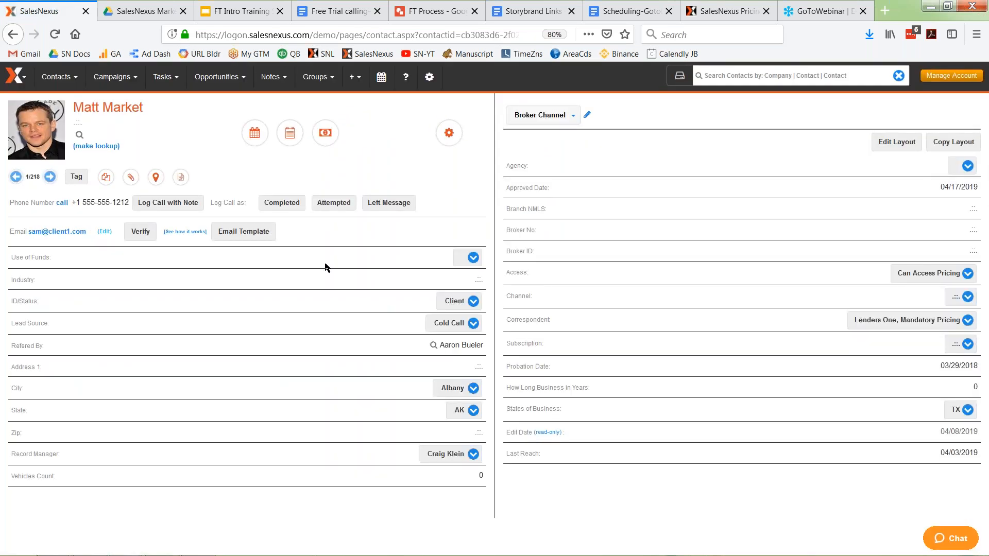
Set the contact's Use of Funds to Equipment
click(471, 257)
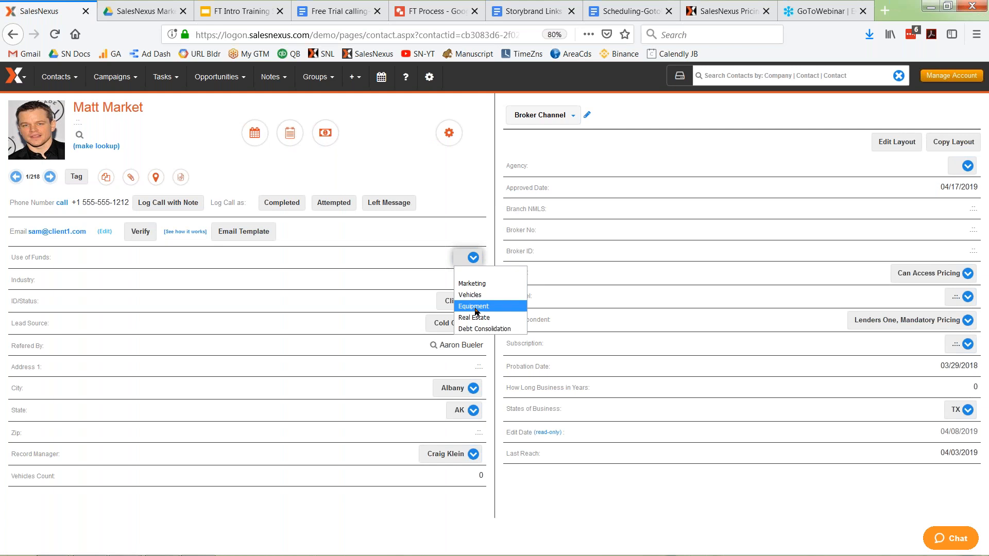
click(473, 306)
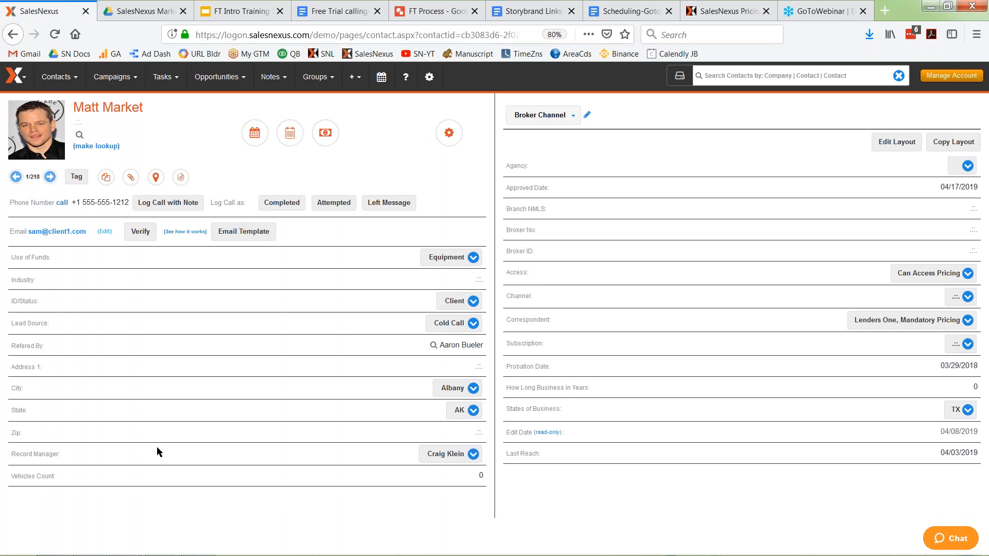
Browse the contact's secondary field layouts by viewing Customer Financial and Broker Profile
click(560, 117)
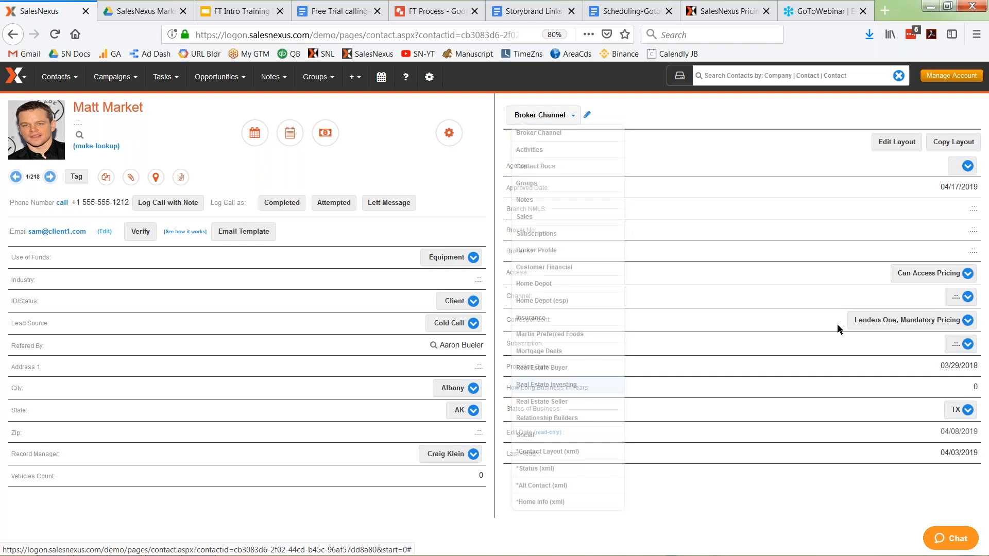
mouse_move(580, 114)
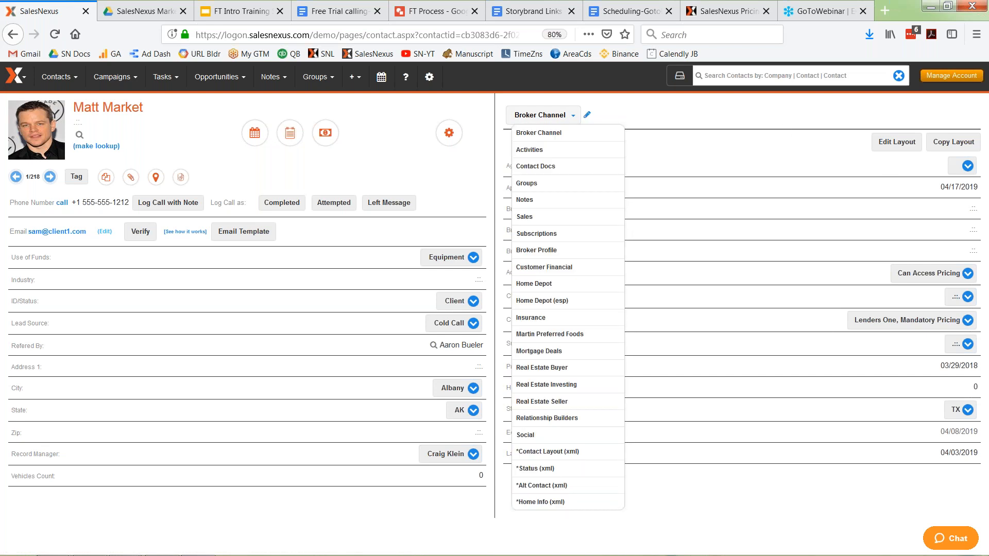
click(533, 269)
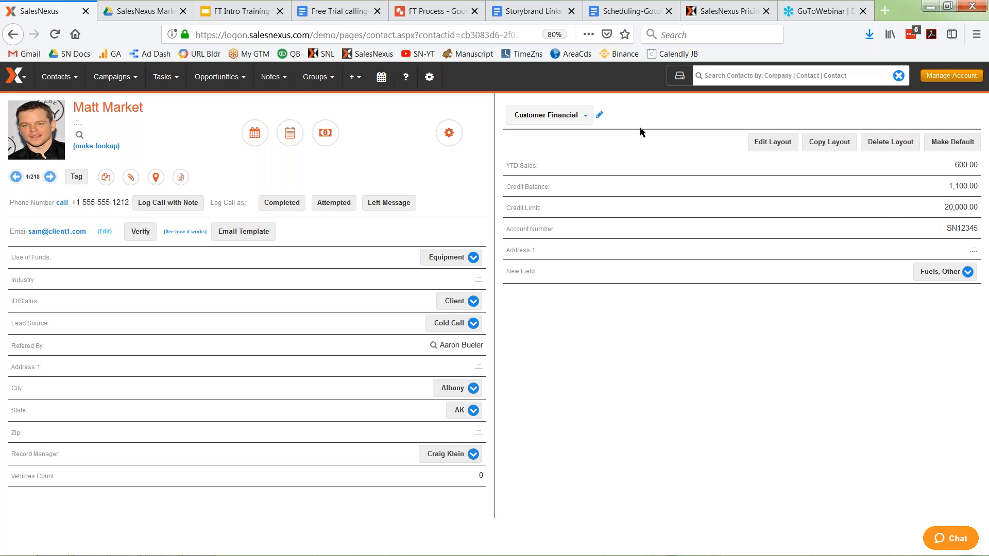
click(585, 115)
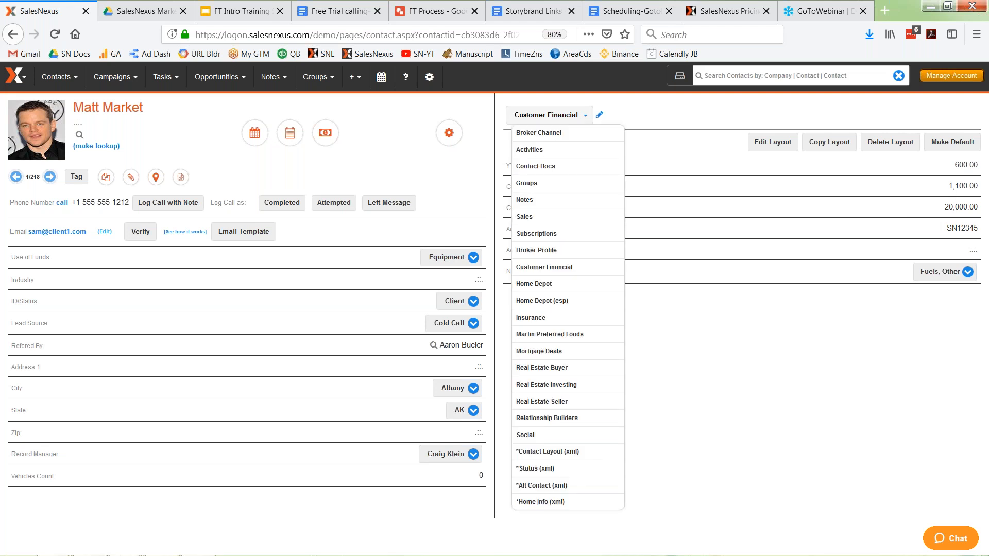
click(556, 251)
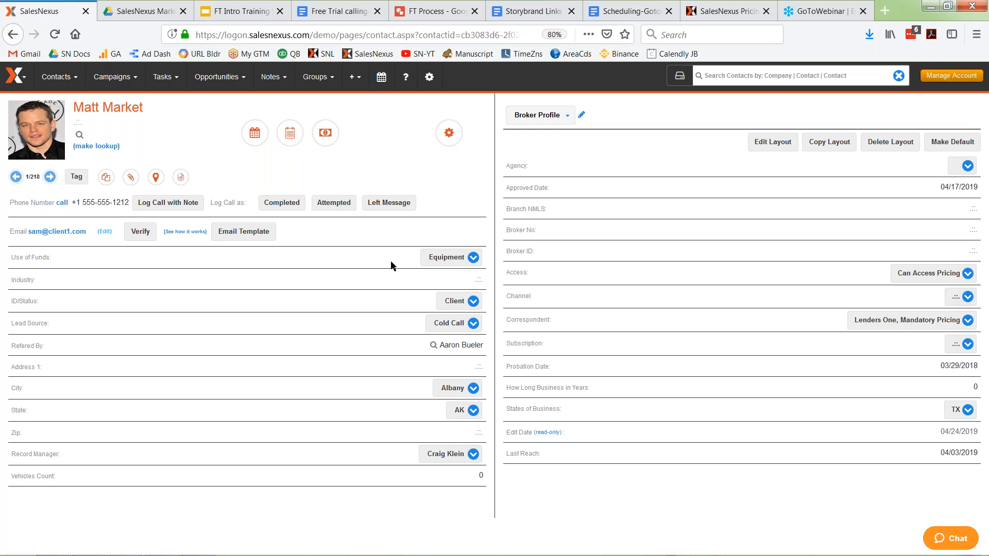
Set the contact's Use of Funds to Vehicles
click(456, 257)
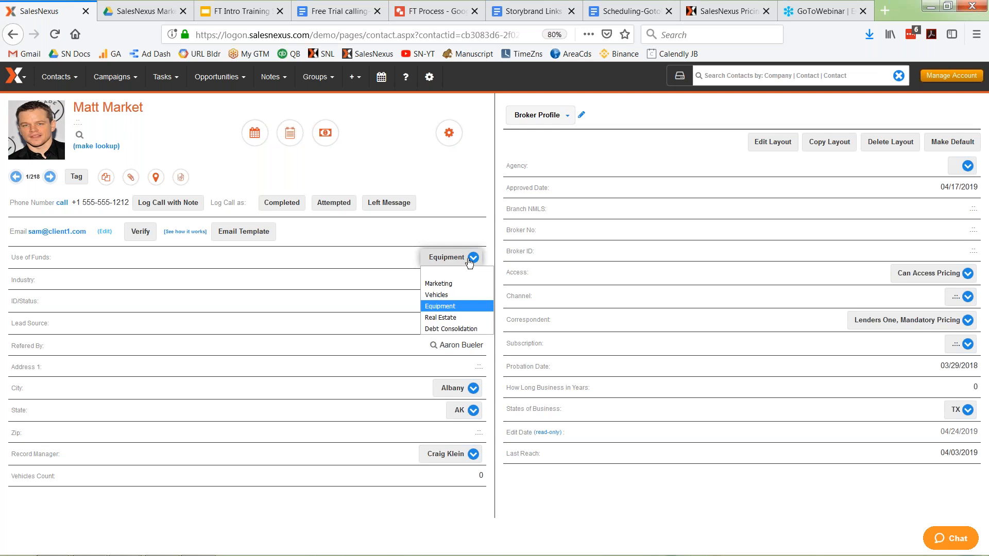
click(450, 295)
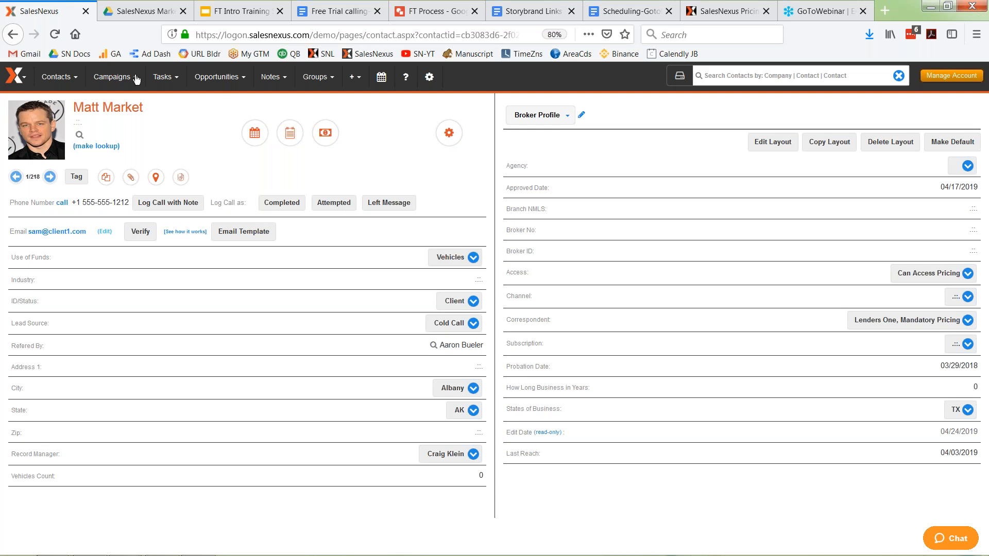
Start creating a contact lookup and choose State as the second criterion, below ID/Status = Borrower
mouse_move(69, 78)
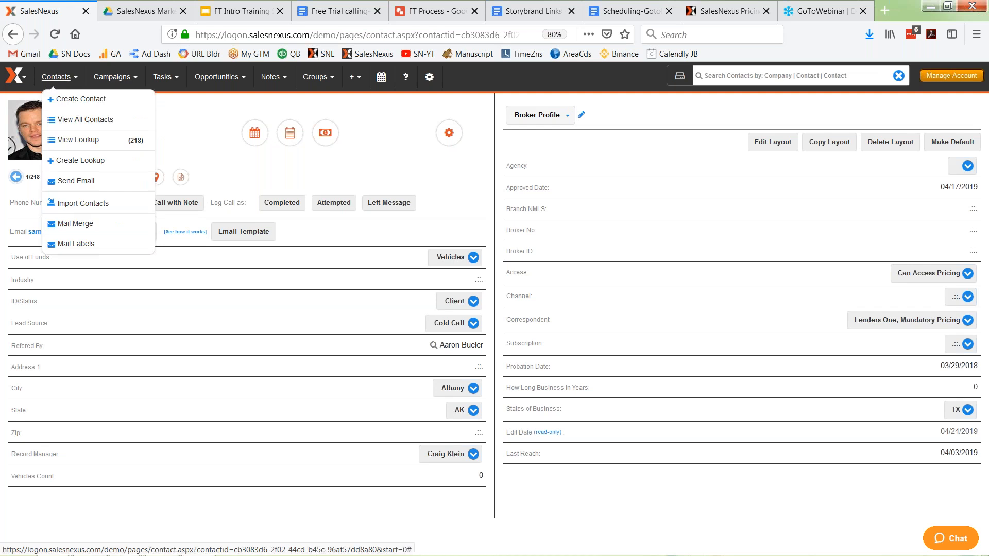
click(80, 160)
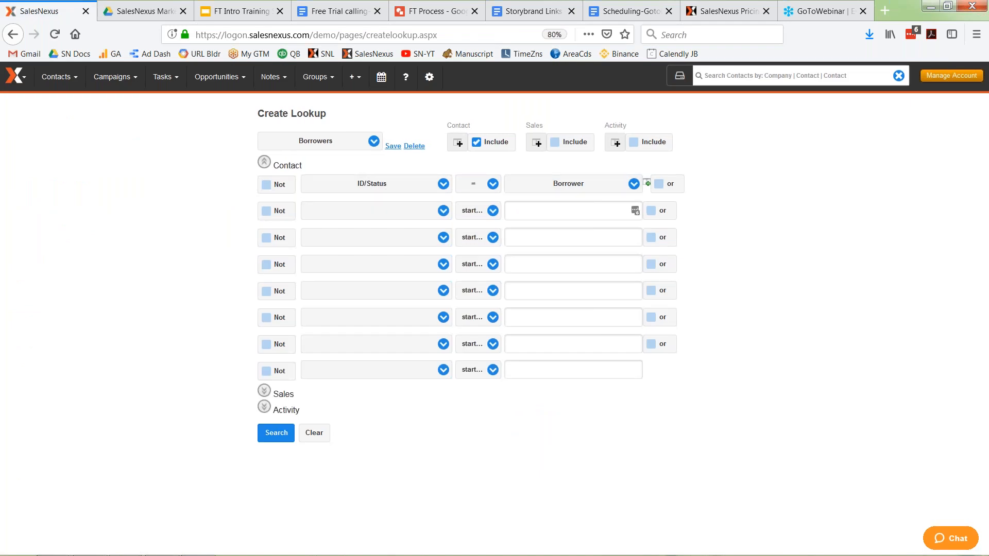
click(376, 210)
key(s)
key(s)
key(s)
key(s)
key(s)
key(s)
key(s)
key(s)
key(s)
key(s)
key(s)
key(s)
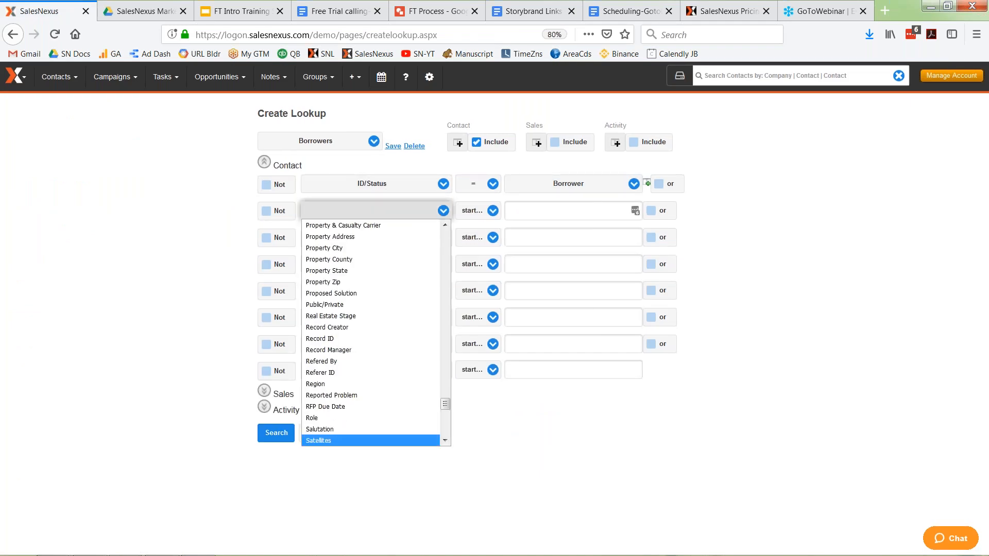
key(s)
key(s)
key(s)
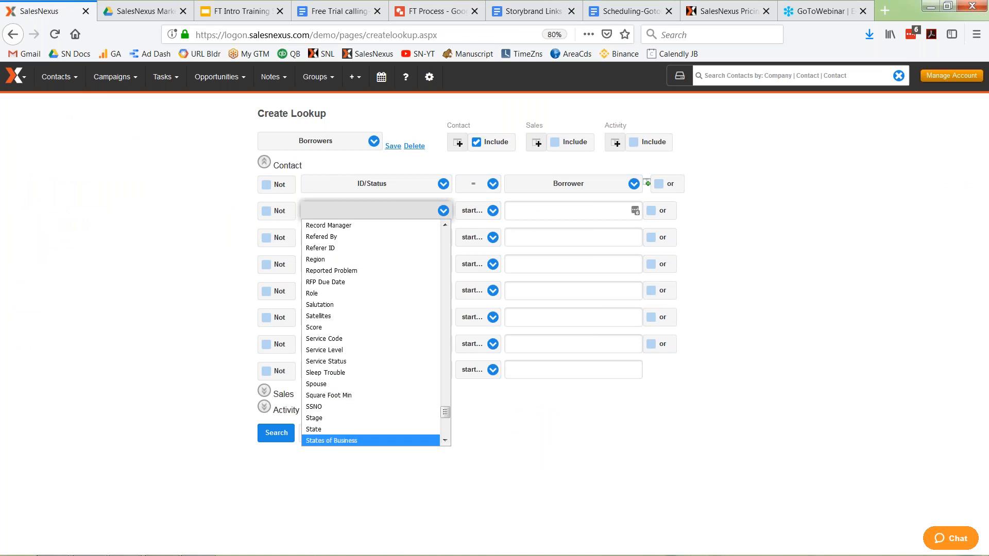
key(Up)
key(Up)
key(Up)
key(Return)
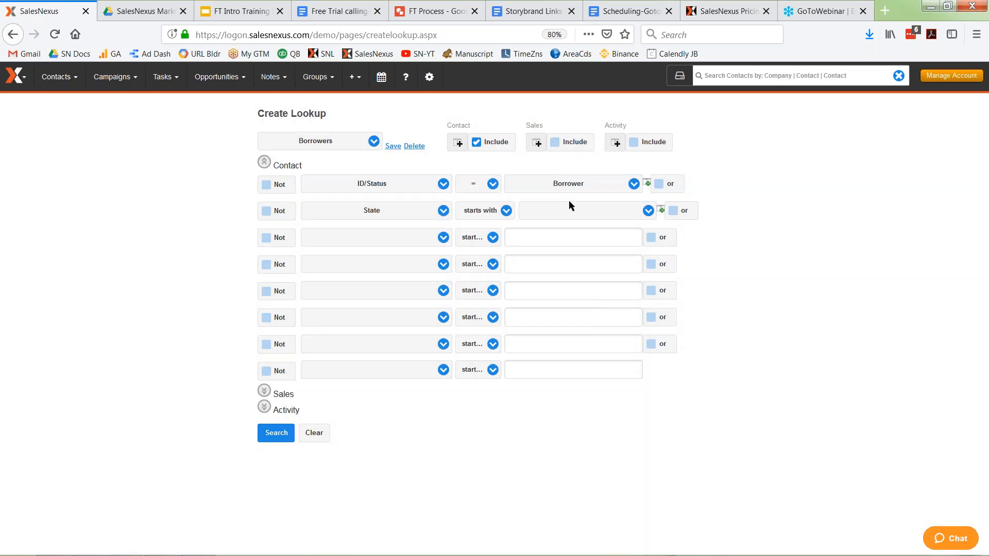
Set the State criterion's value to TX and run the lookup search
click(568, 206)
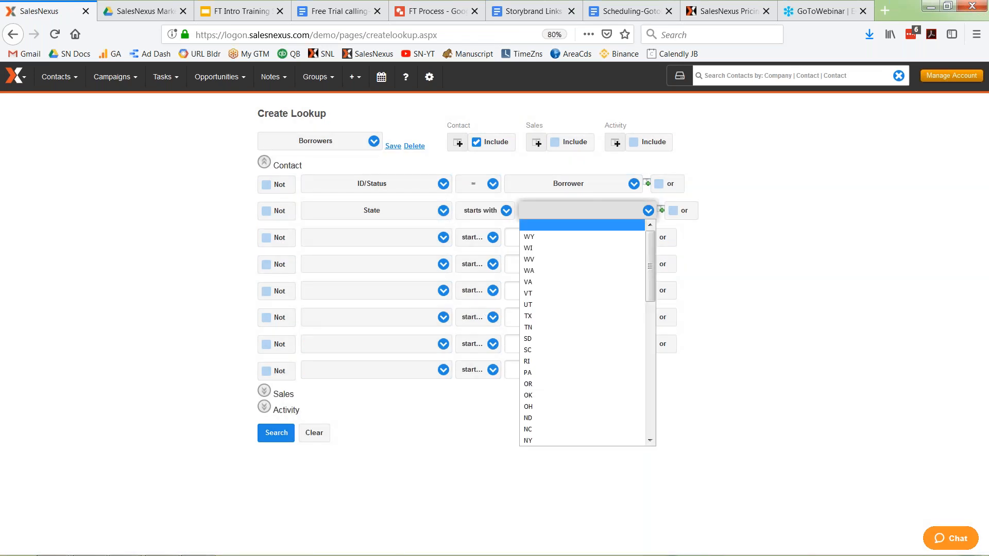
click(545, 316)
click(276, 432)
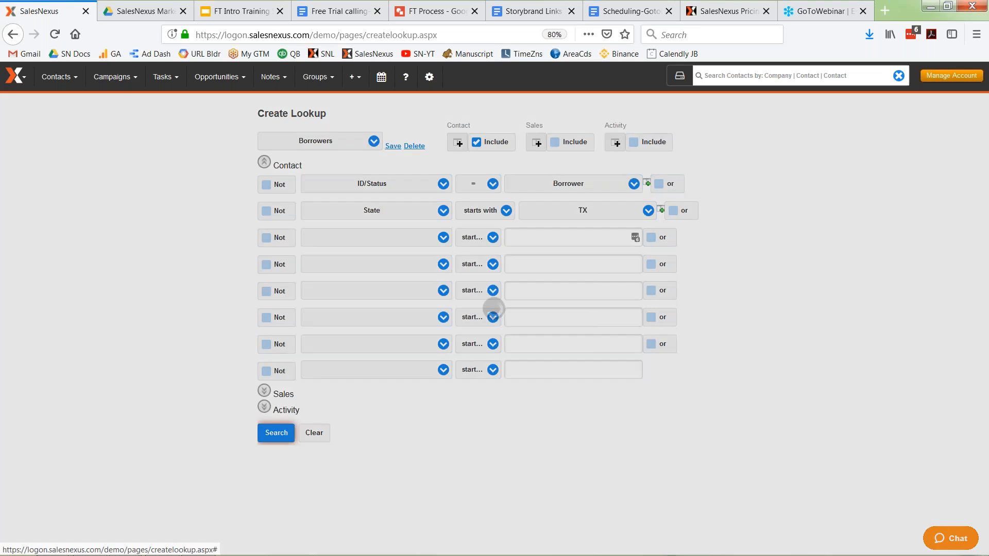
Review the matching Texas borrowers and make these search results the current lookup
scroll(670, 410, down, 6)
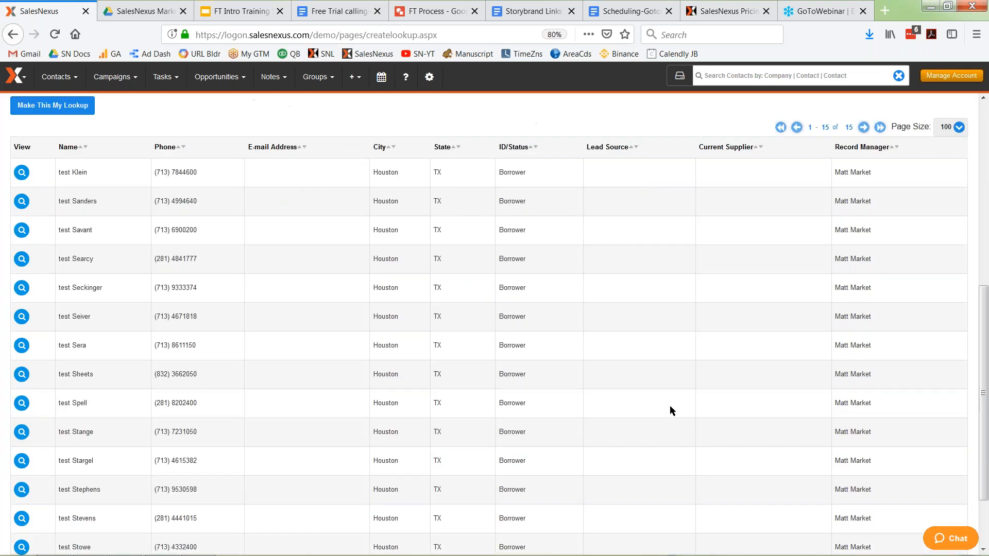
scroll(623, 304, up, 6)
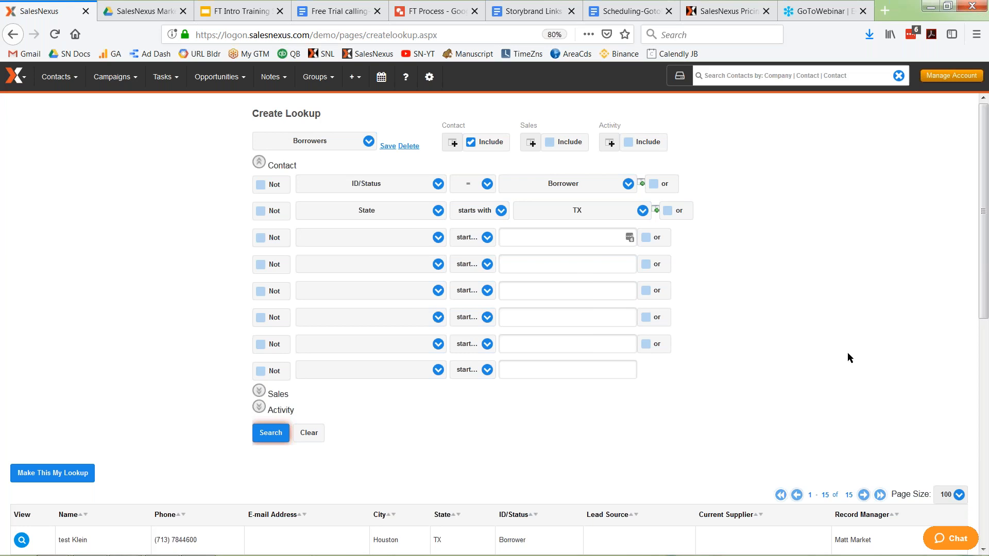
scroll(848, 353, down, 2)
scroll(848, 352, up, 2)
click(62, 473)
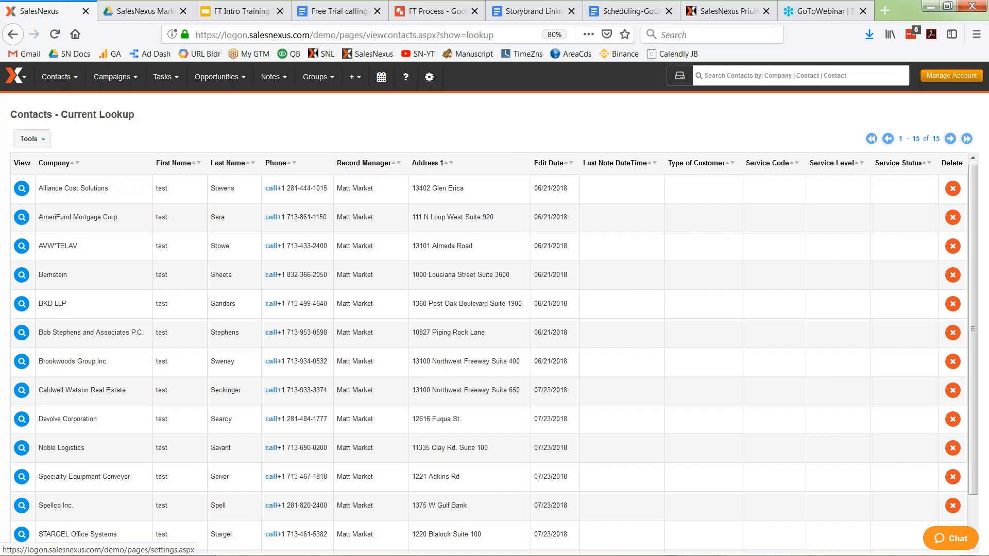
Open the company profile settings and set both the primary and secondary colors to gray 747C84 from the logo palette
click(429, 76)
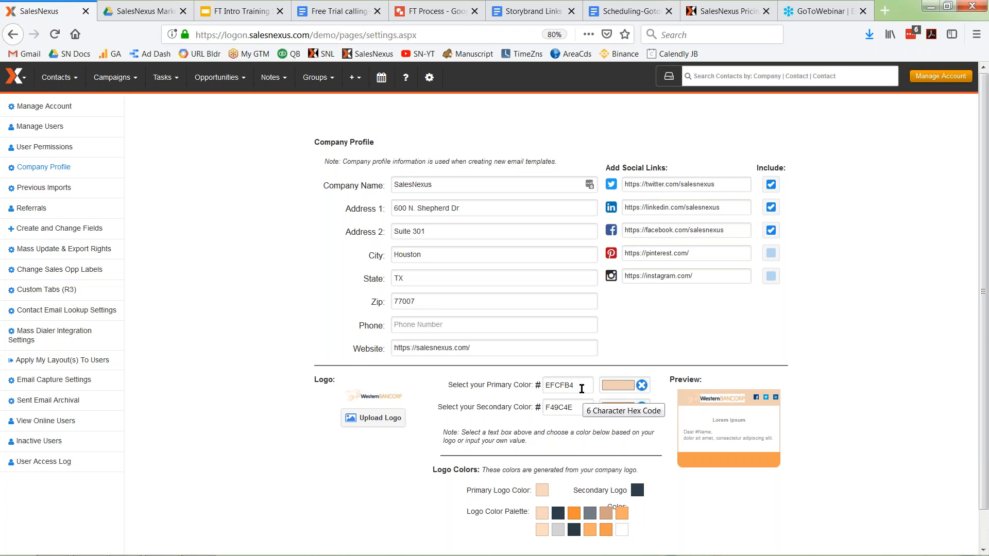
click(591, 513)
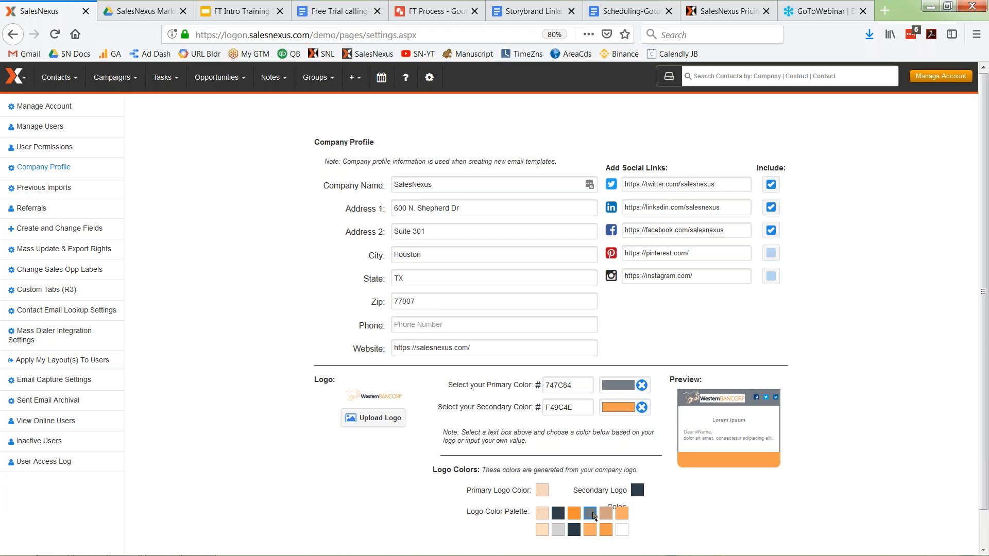
click(575, 407)
click(590, 514)
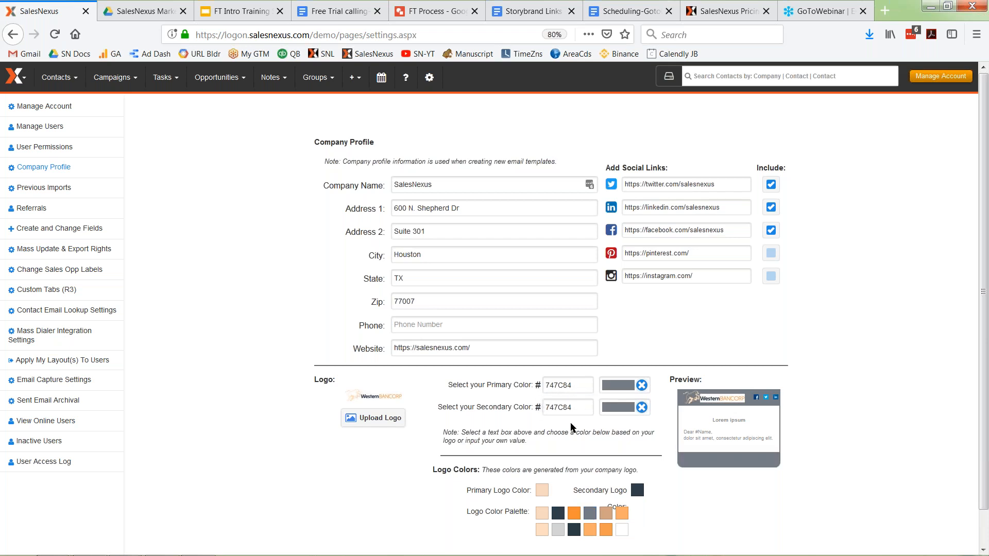
Set both the primary and secondary colors to orange FCAC66 from the logo palette and save the company profile
click(565, 388)
click(623, 513)
click(581, 410)
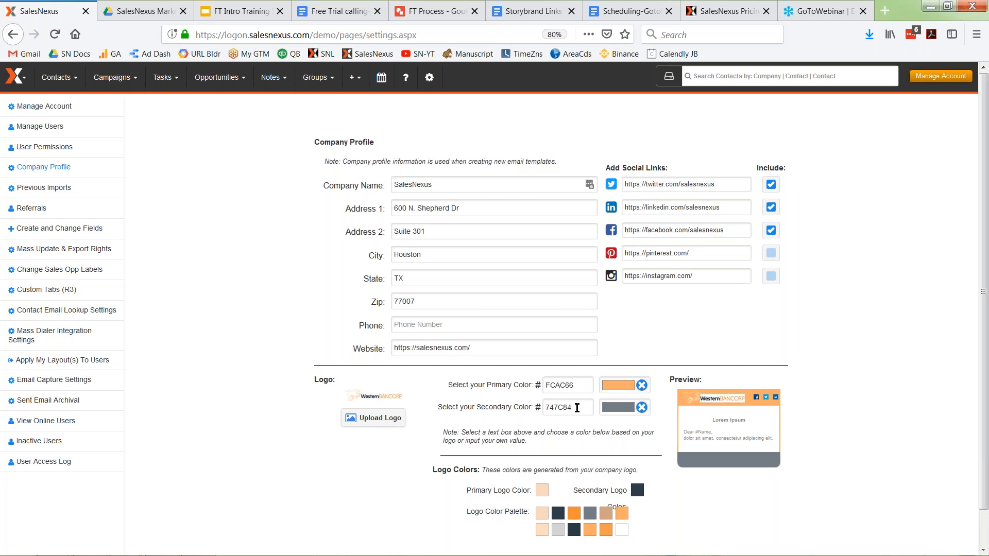
click(620, 515)
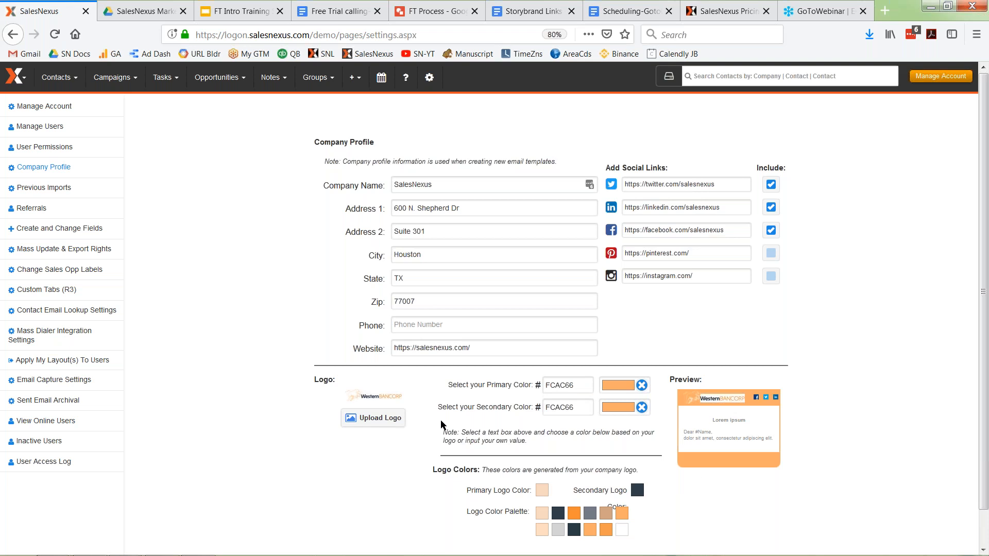
scroll(440, 424, down, 1)
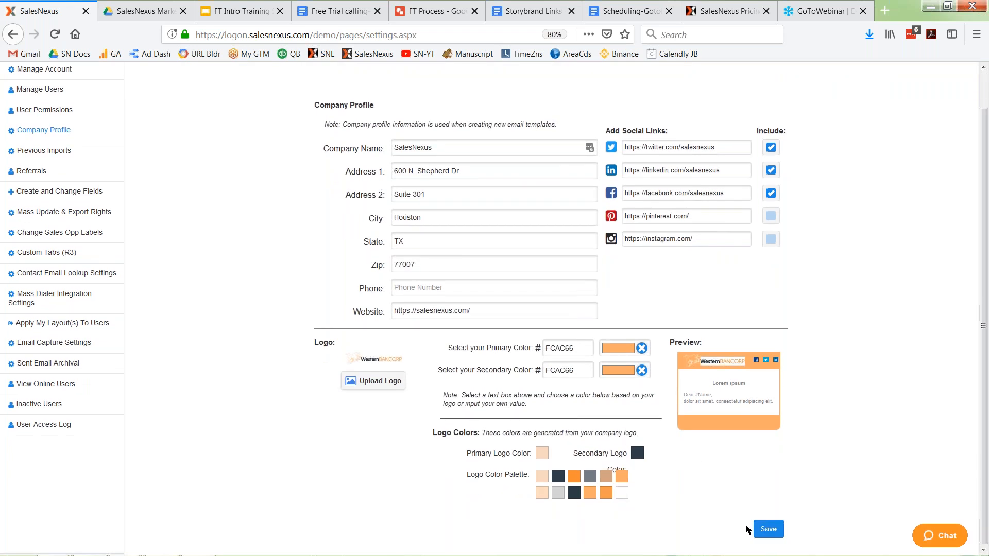
click(767, 529)
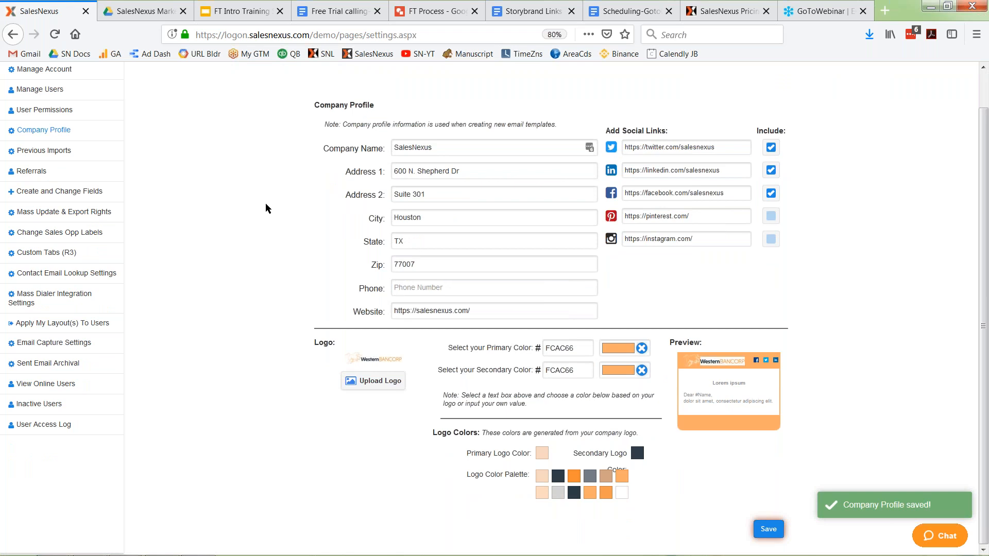
Create an email template named "training example" using the Two Columns basic layout
scroll(265, 203, up, 1)
click(113, 77)
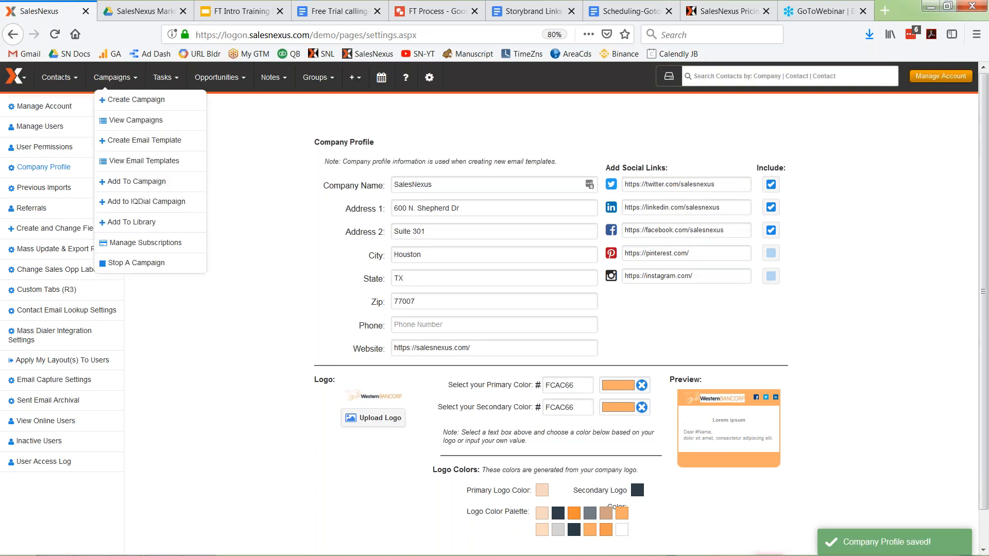
click(131, 142)
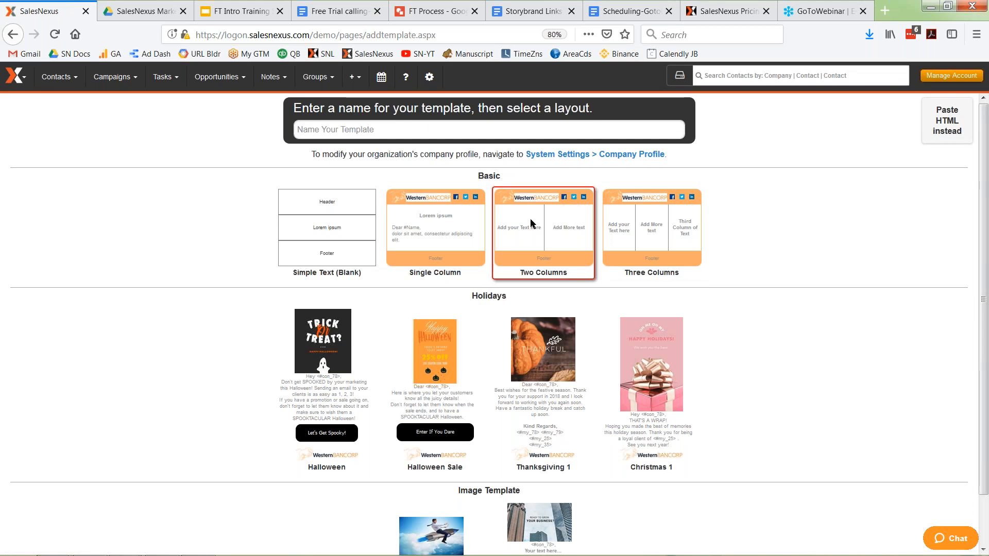
click(430, 125)
text(training examp)
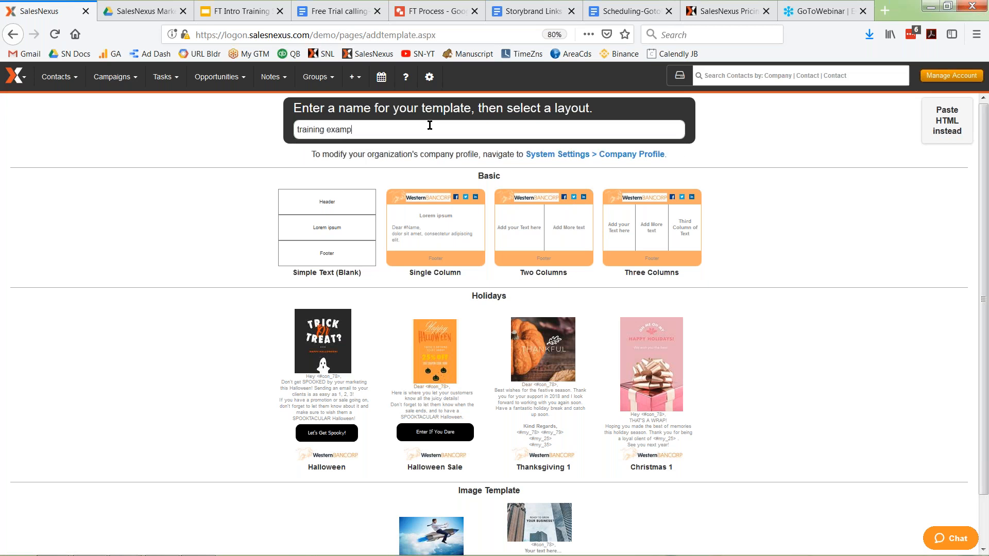
double_click(570, 234)
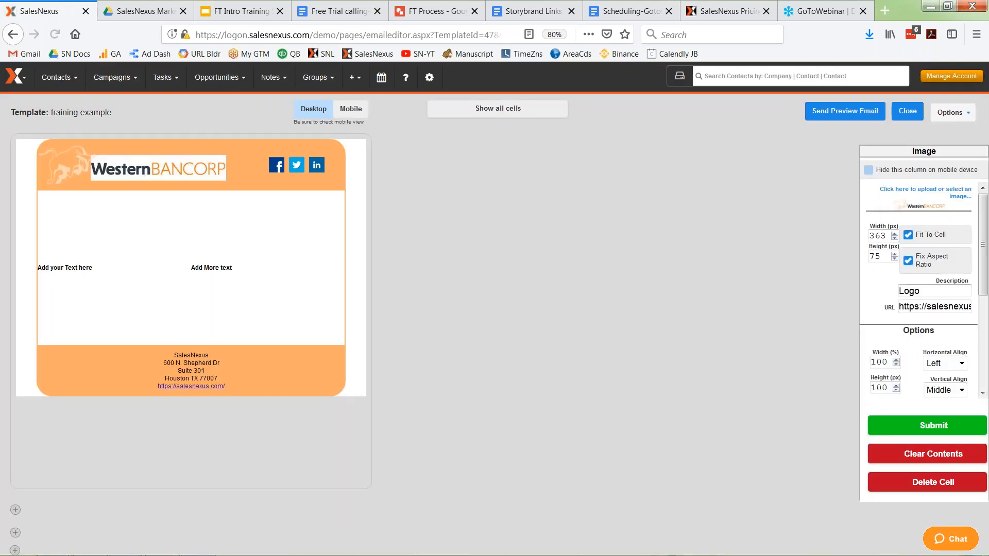
Replace the left column's placeholder text "Add your Text here" with the contact's First Name merge field
click(72, 269)
click(616, 177)
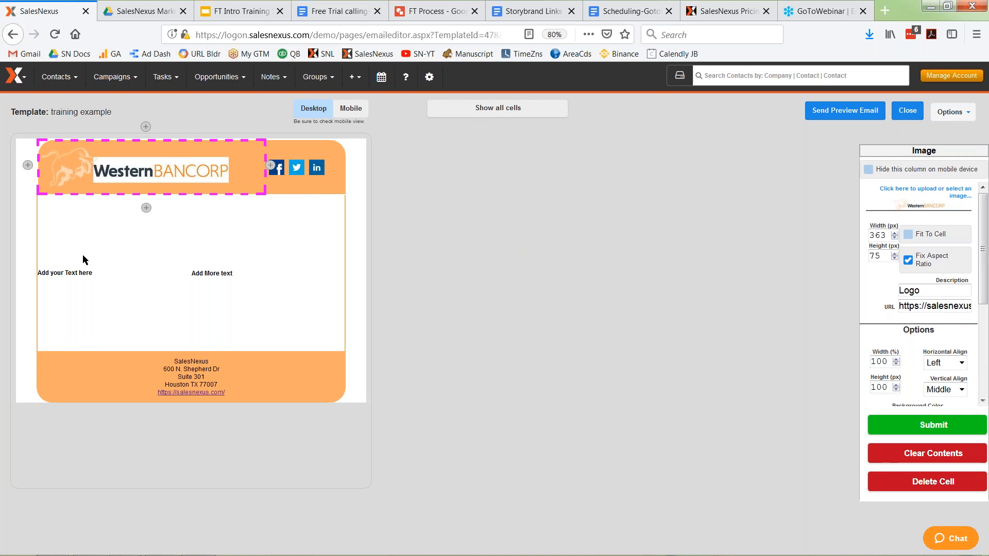
click(84, 272)
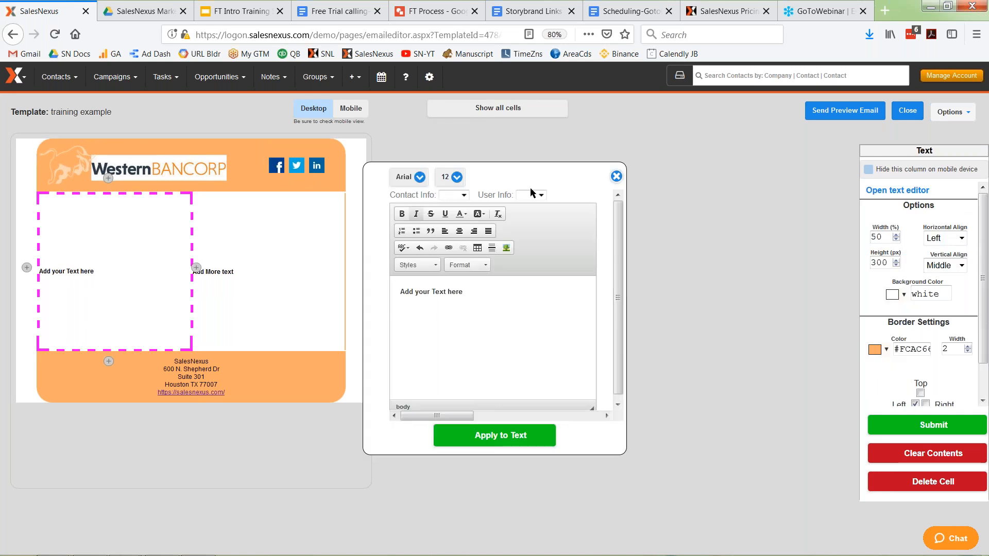
drag(472, 290, 314, 290)
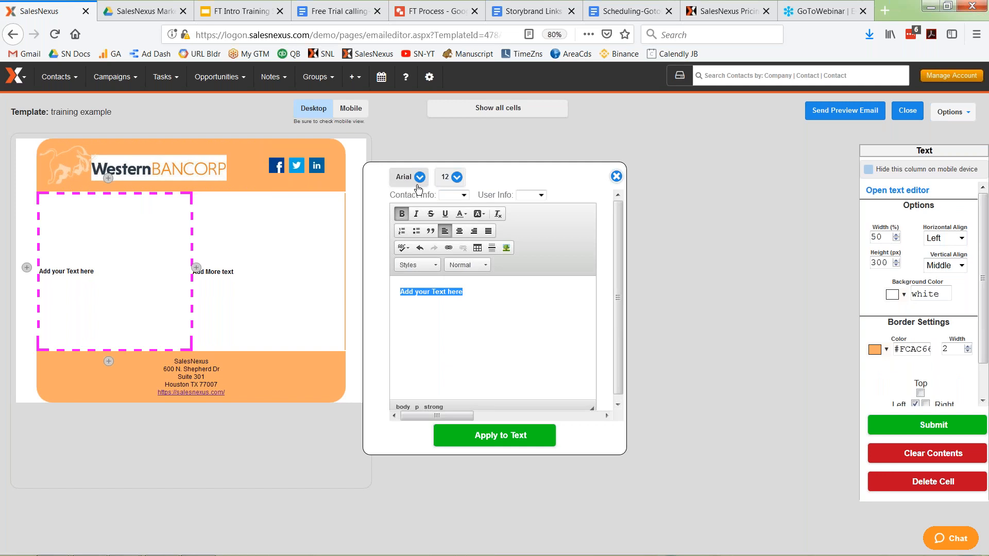
click(463, 196)
key(f)
key(f)
key(f)
key(f)
key(f)
key(f)
key(f)
key(f)
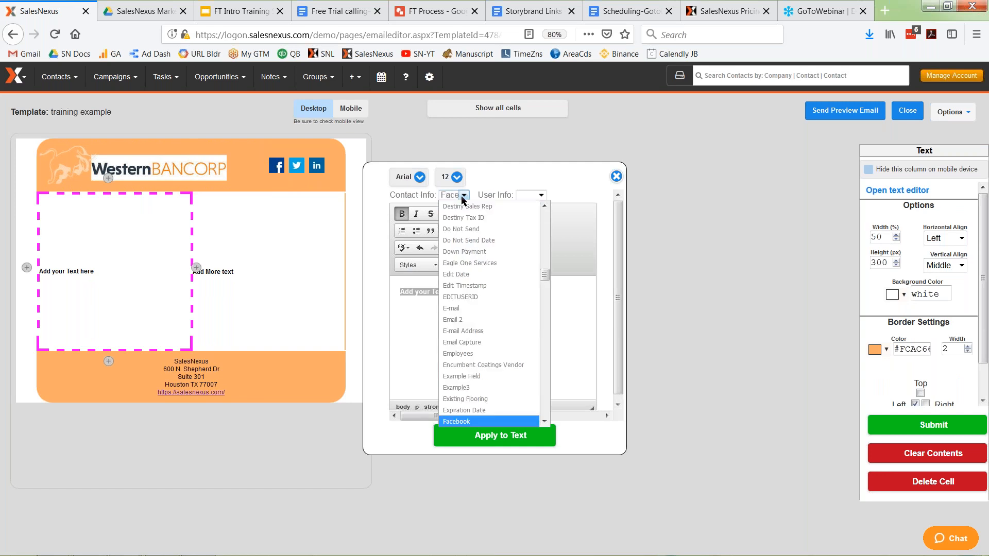
key(f)
key(f)
key(f)
key(f)
key(f)
key(f)
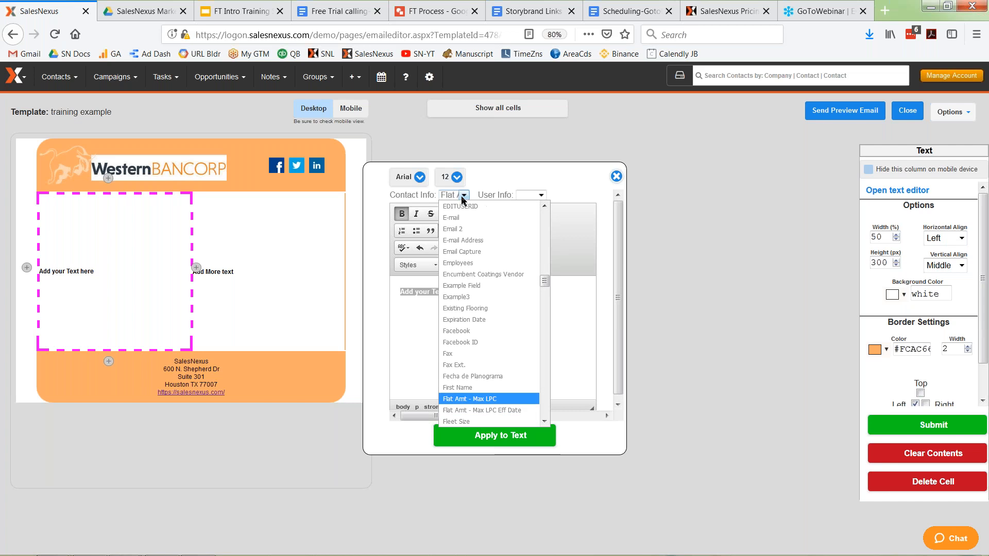
key(Return)
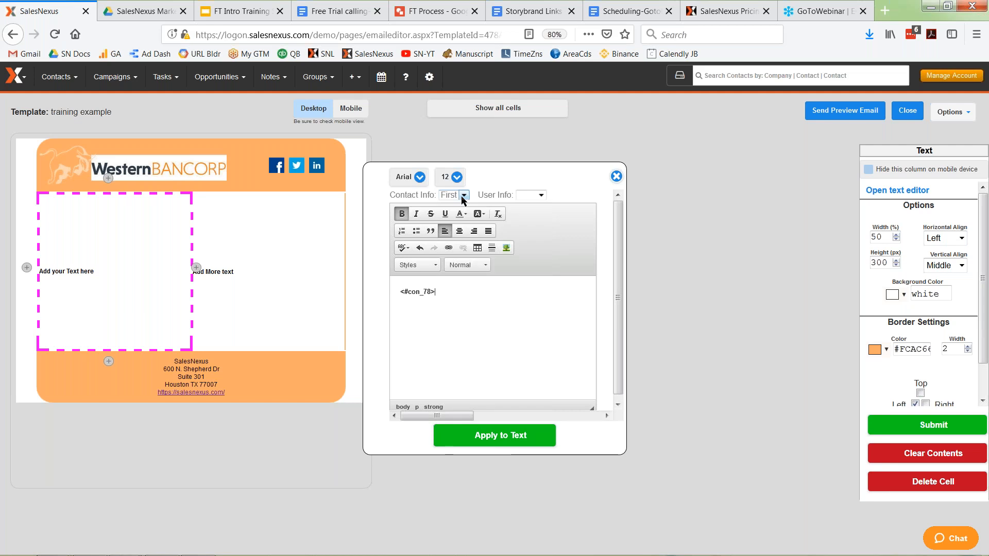
Write "Thanks for your interest in My Business Funding!" below the first-name greeting and apply the text to the left column
text(Thanks for you)
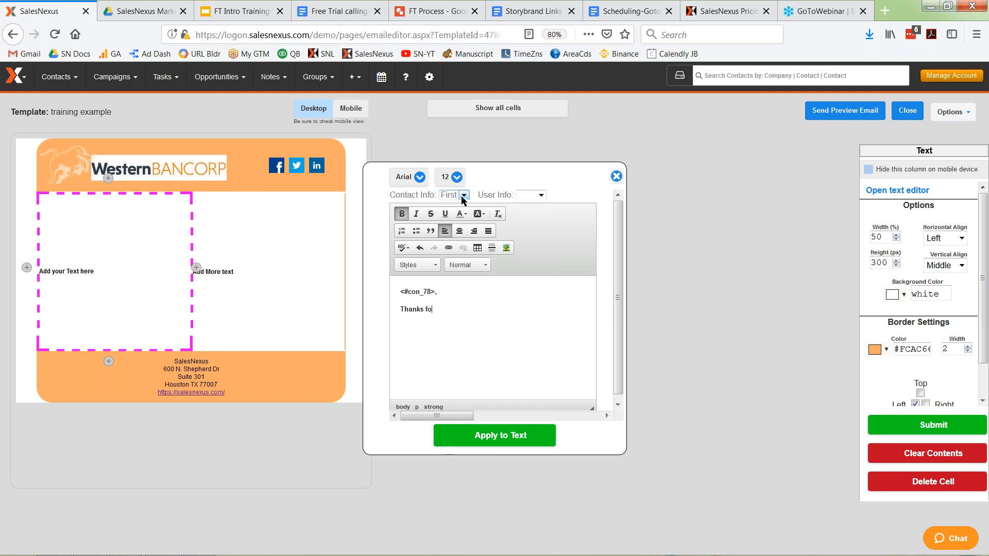
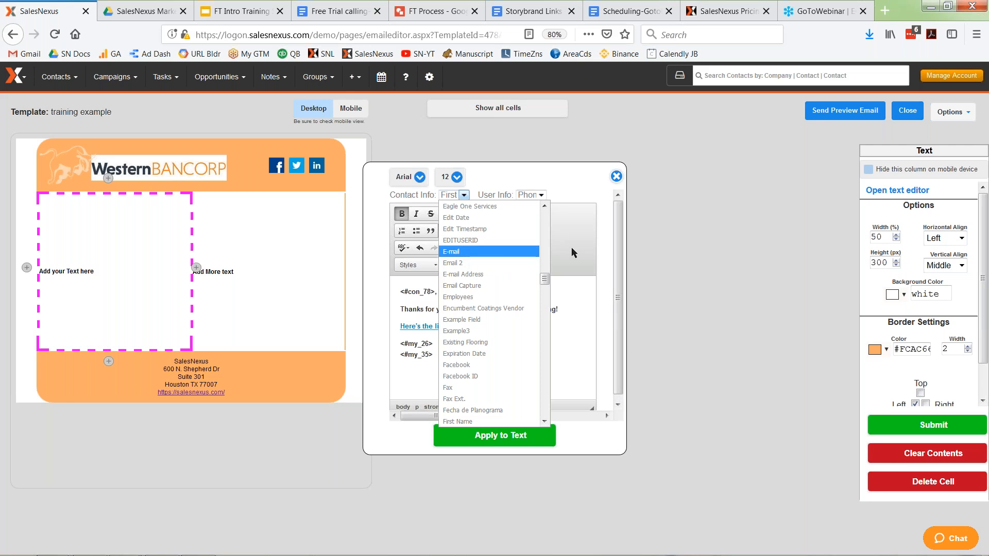
click(546, 239)
click(495, 435)
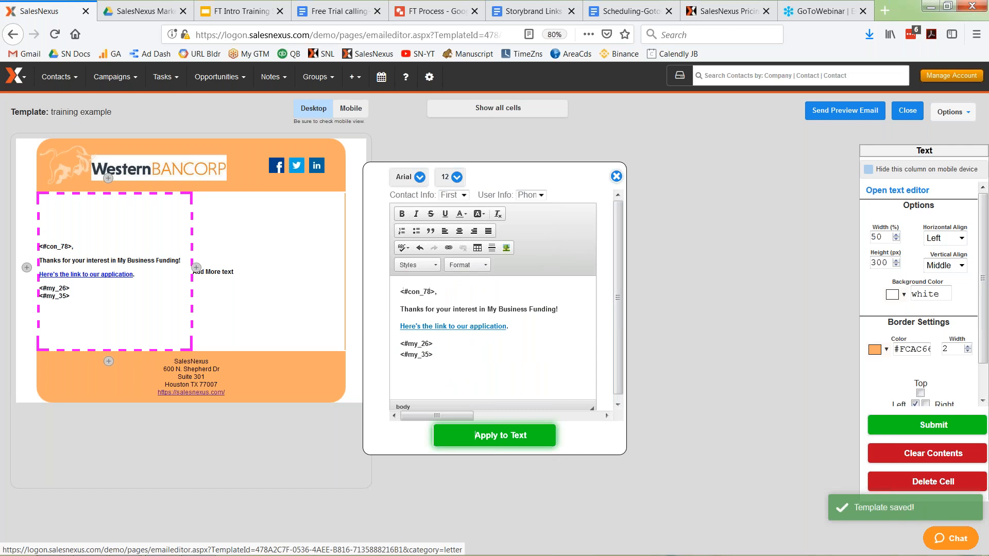
click(616, 176)
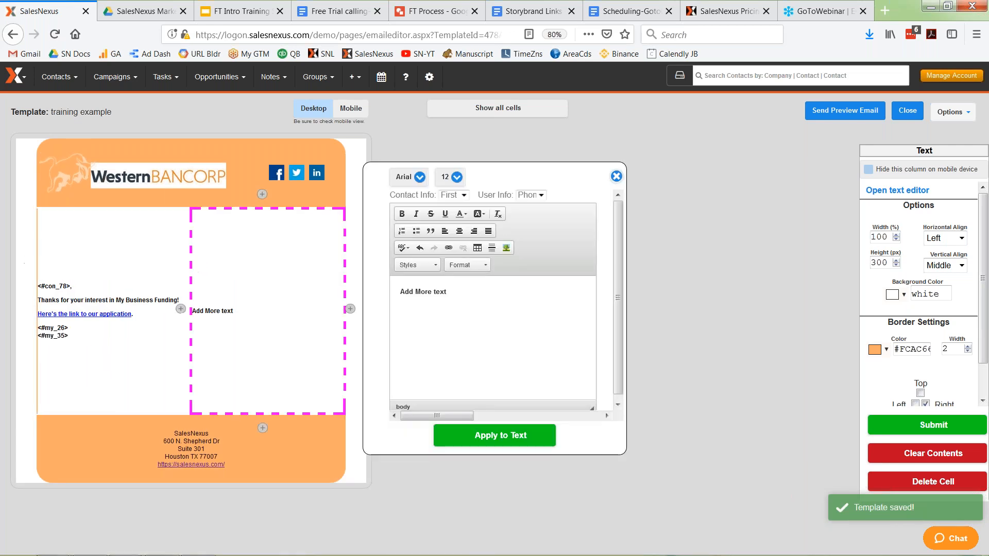
Clear the "Add More text" placeholder from the right column's cell
click(616, 176)
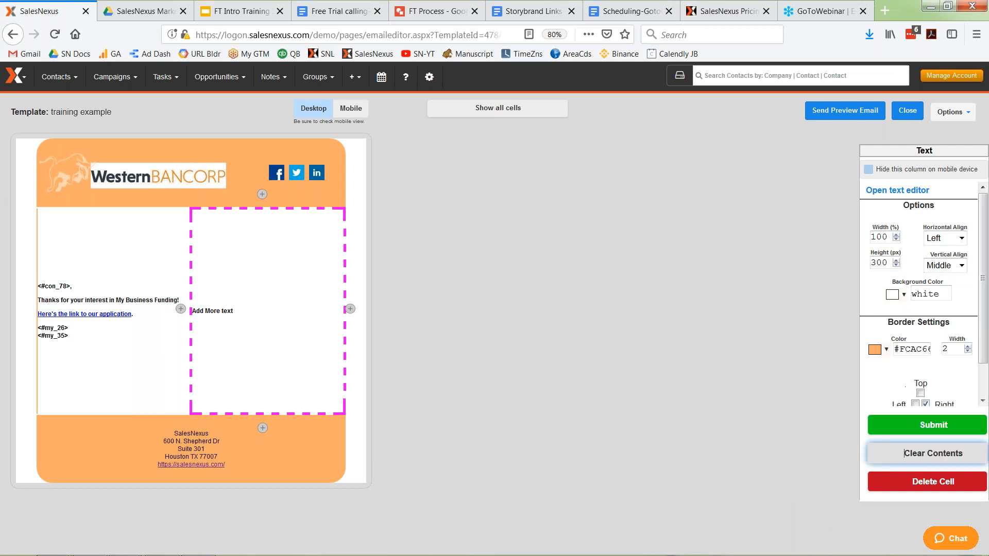
click(925, 456)
click(536, 273)
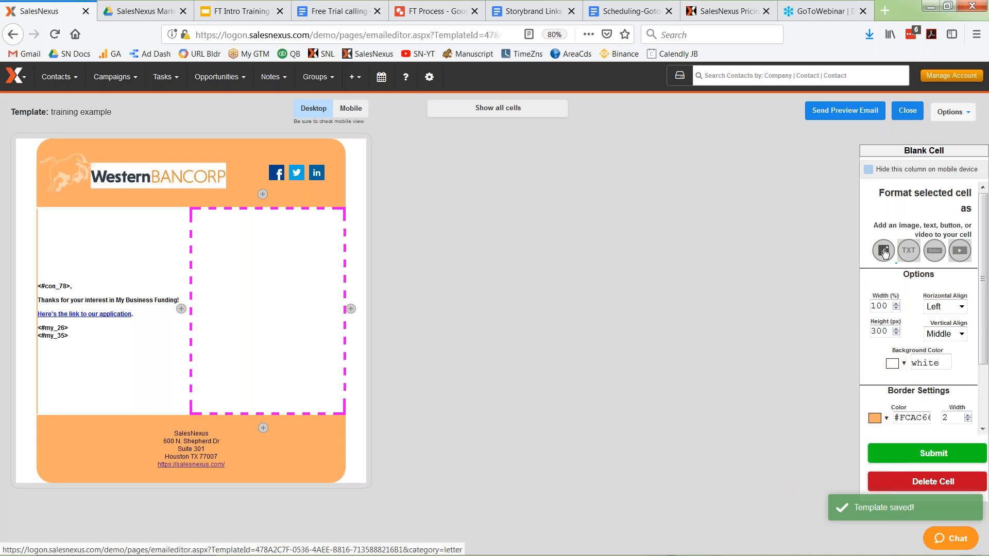
Try to place ASLogo.jpg as a horizontally centered image in the emptied right column and submit the cell
click(883, 253)
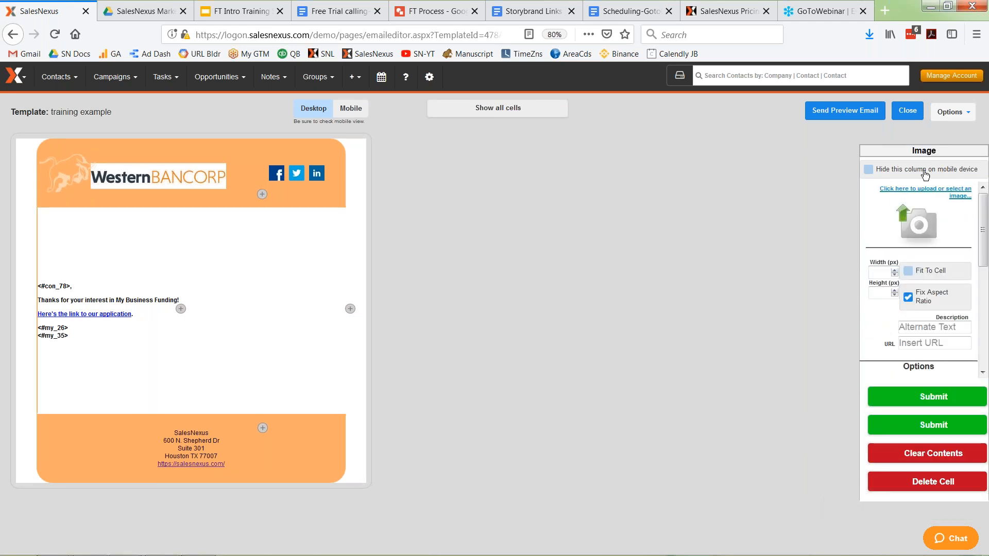
click(925, 191)
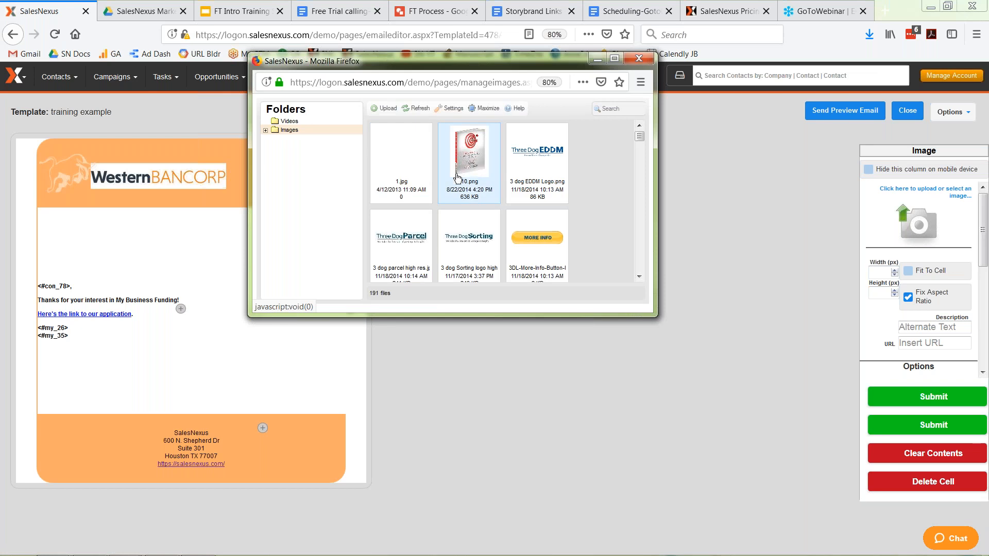
scroll(456, 178, down, 6)
scroll(456, 178, down, 5)
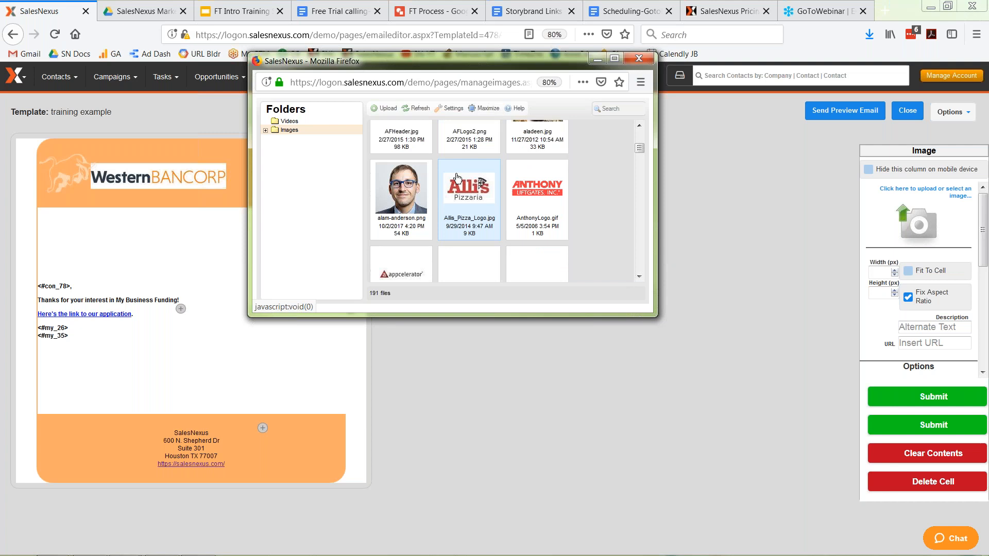
scroll(453, 181, down, 3)
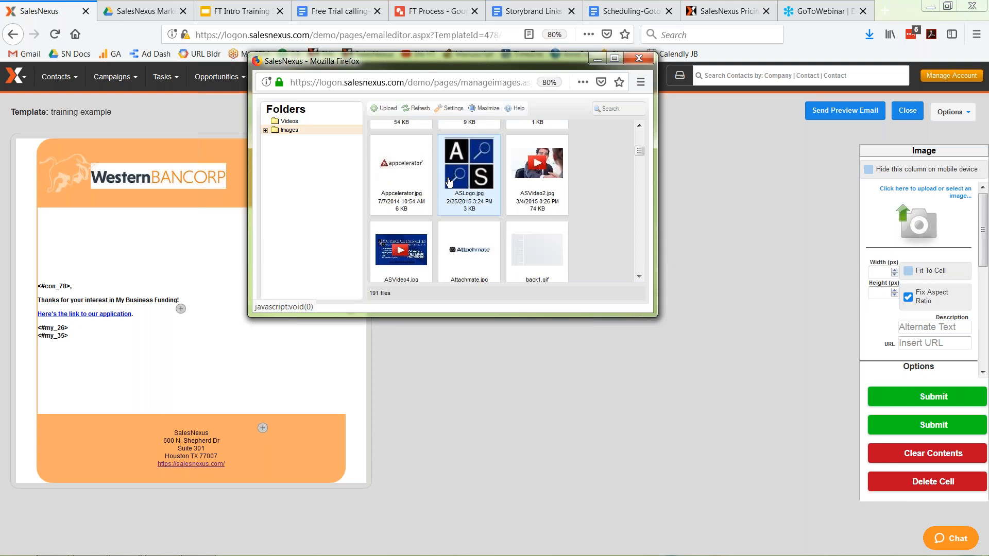
click(469, 168)
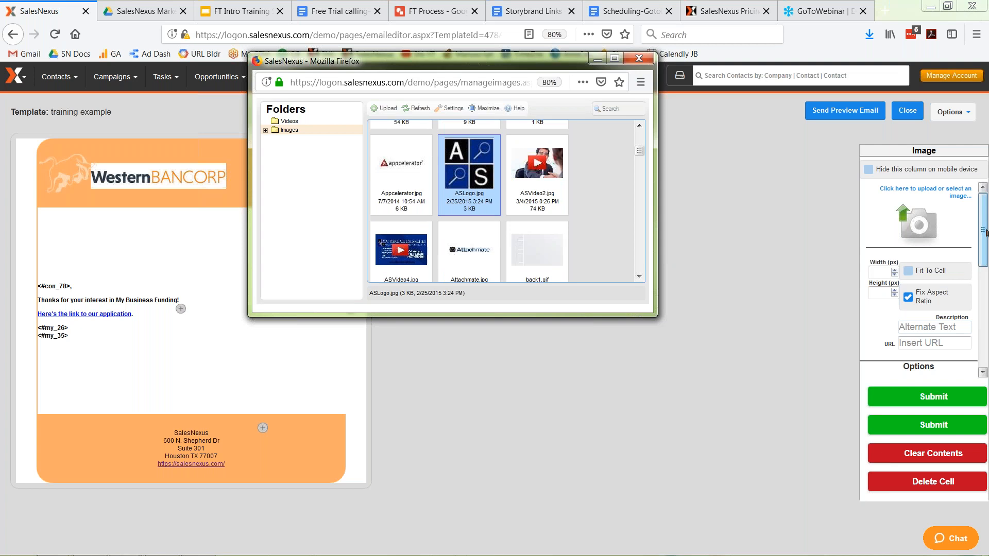
drag(986, 230, 981, 309)
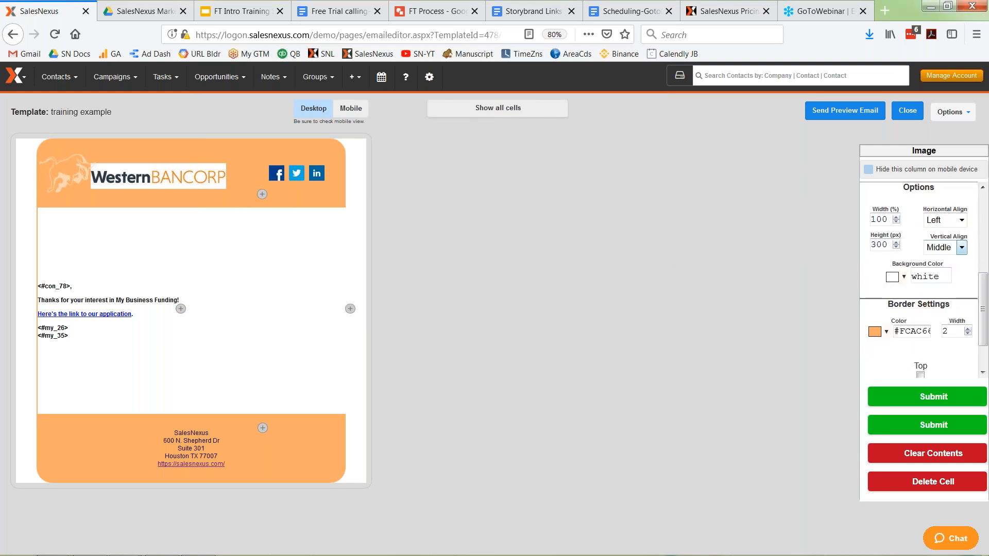
click(943, 228)
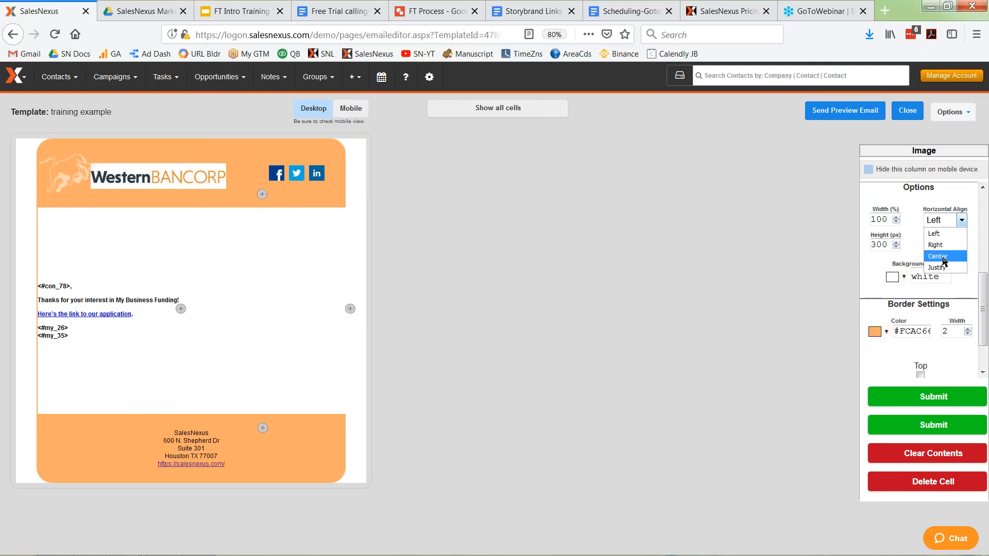
click(945, 260)
click(950, 387)
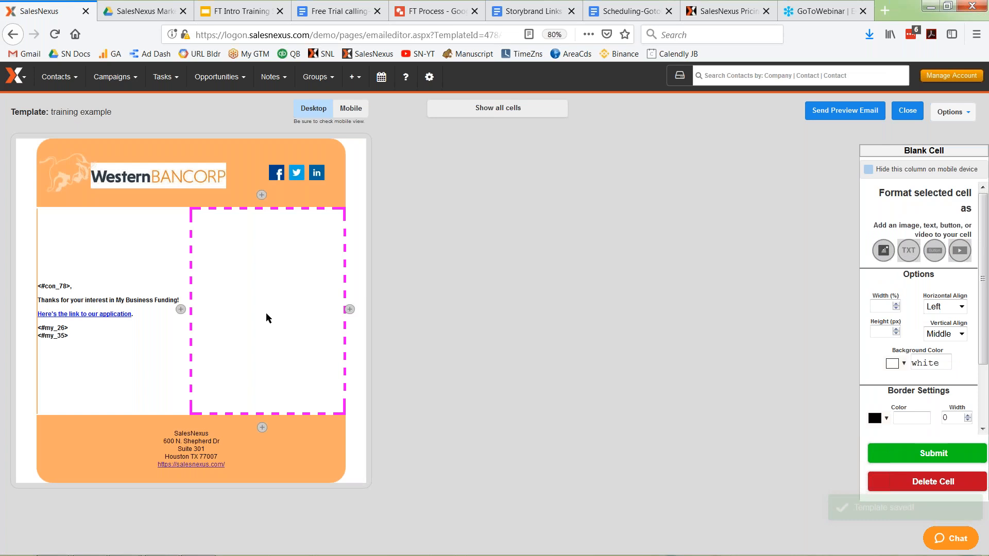
Format the blank right column cell as an image and choose ASLogo.jpg from the Images folder
click(883, 251)
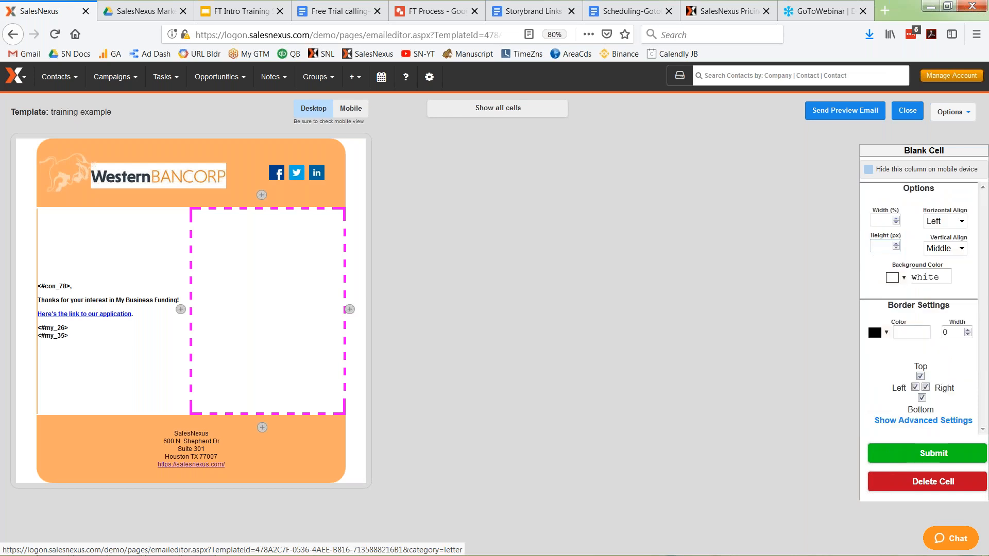
click(925, 192)
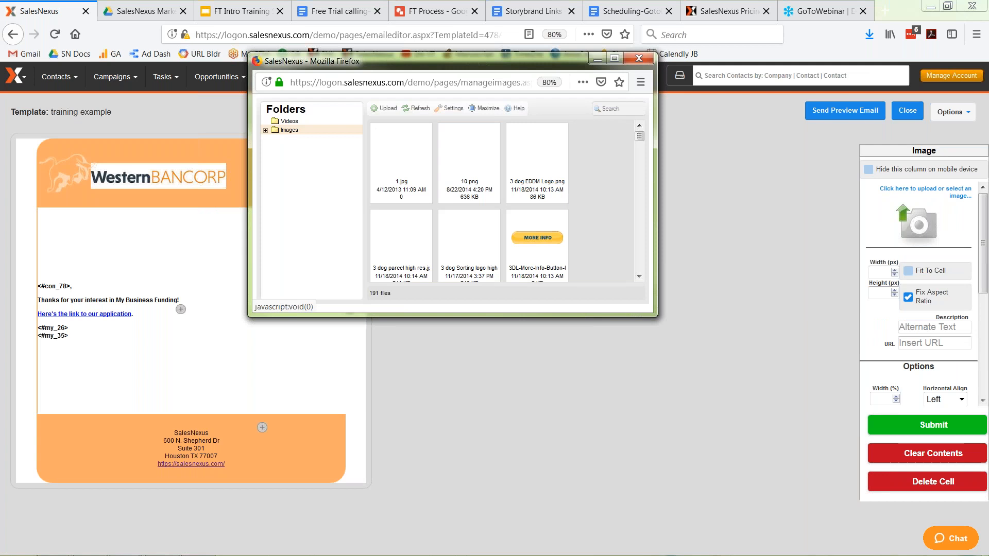
scroll(640, 261, down, 5)
scroll(640, 260, down, 4)
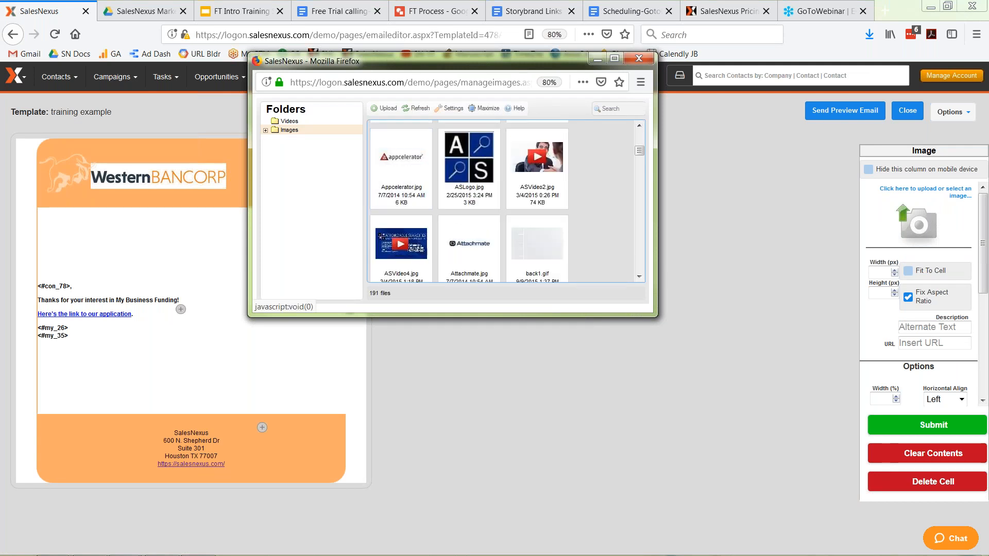
click(482, 175)
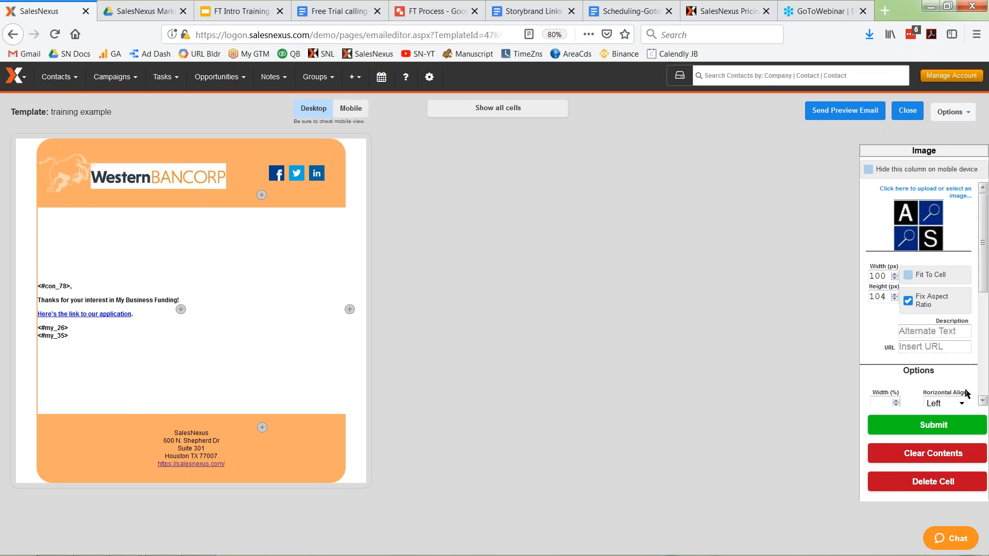
Set the logo image's horizontal alignment to Center and submit the cell
click(956, 404)
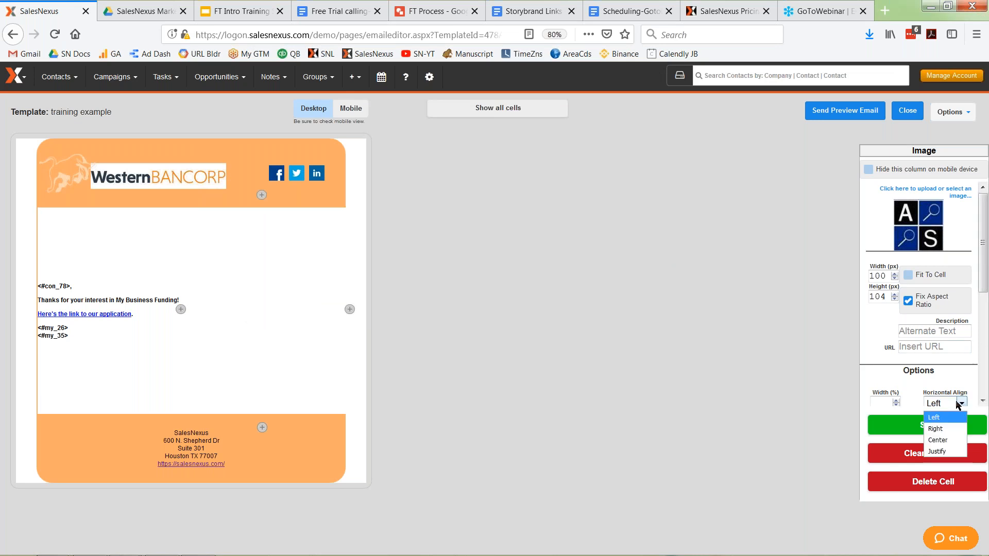
click(937, 440)
click(931, 427)
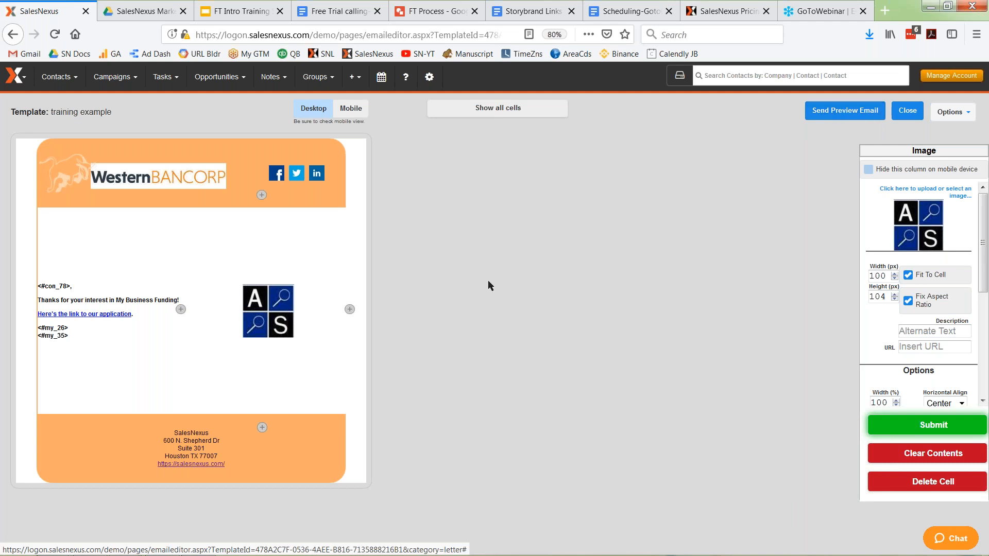
click(952, 112)
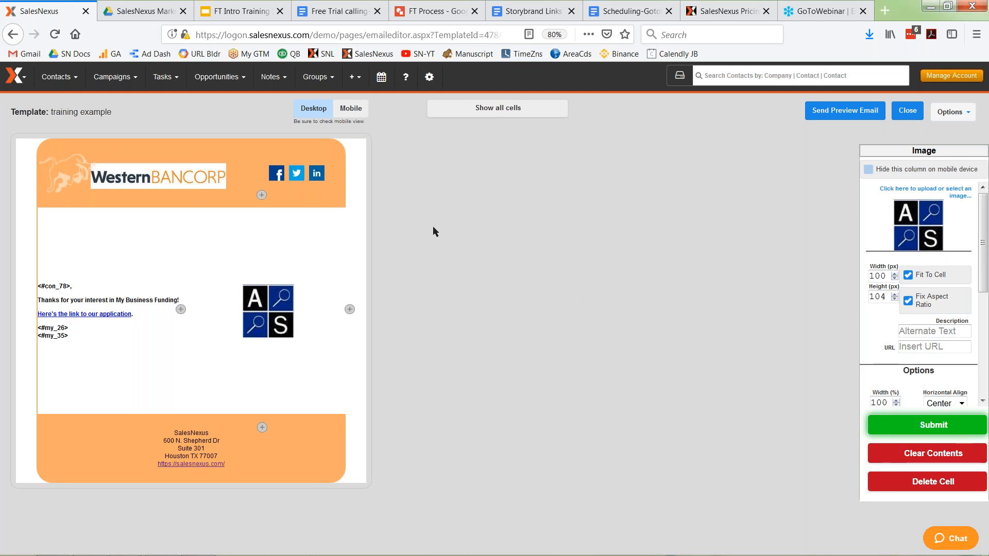
Create a new campaign and name it "training example"
click(115, 77)
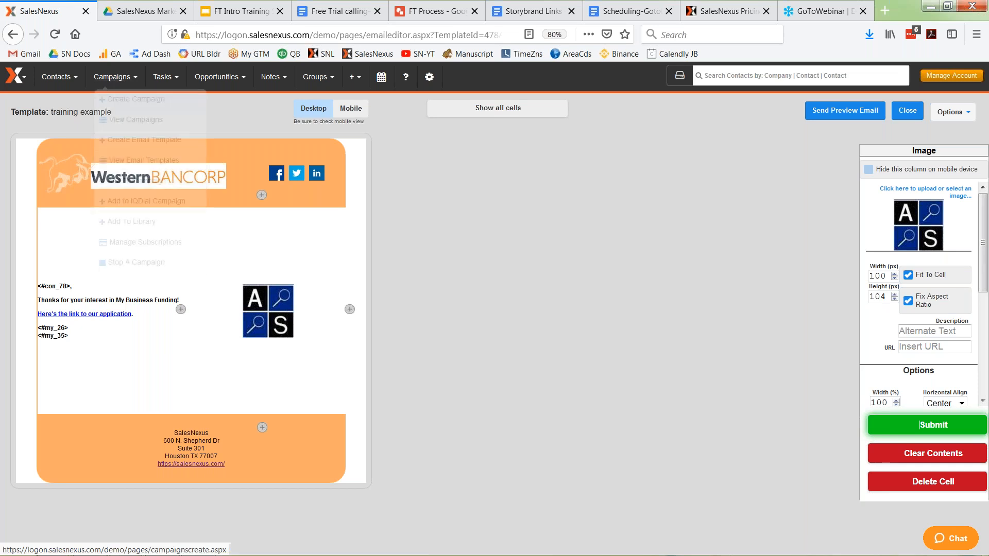
click(136, 99)
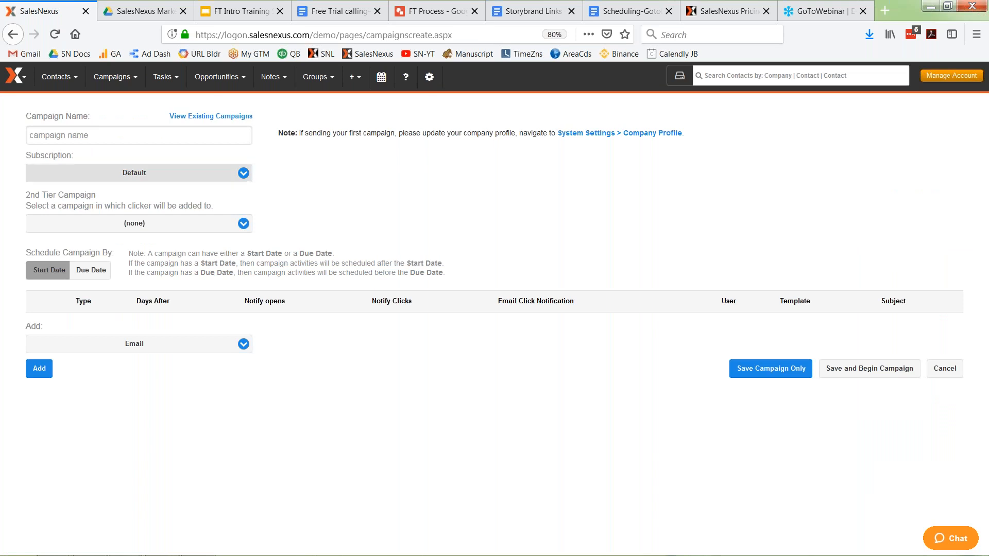
click(172, 132)
text(tr)
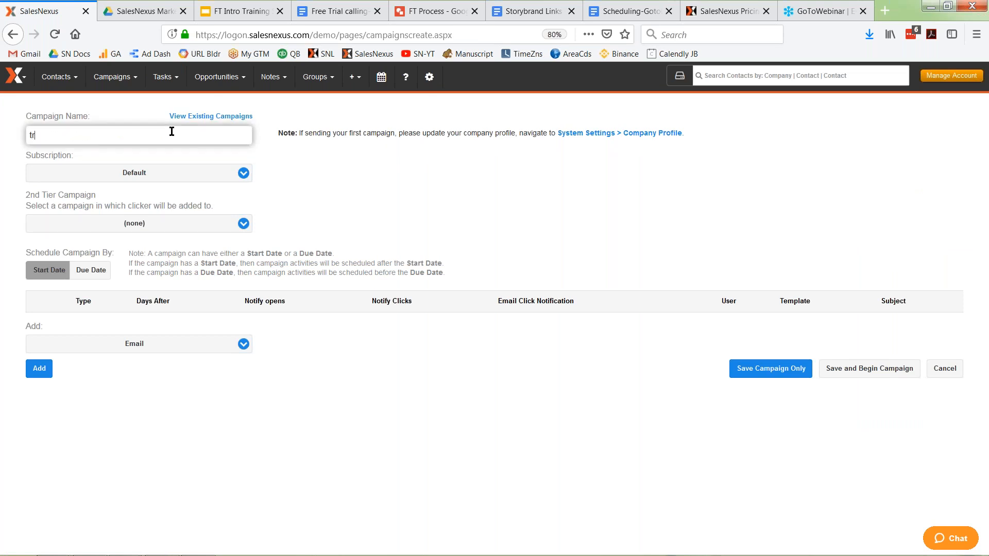
text(aining example)
Add an email activity to the campaign and set its From address to the first individual user listed
click(39, 369)
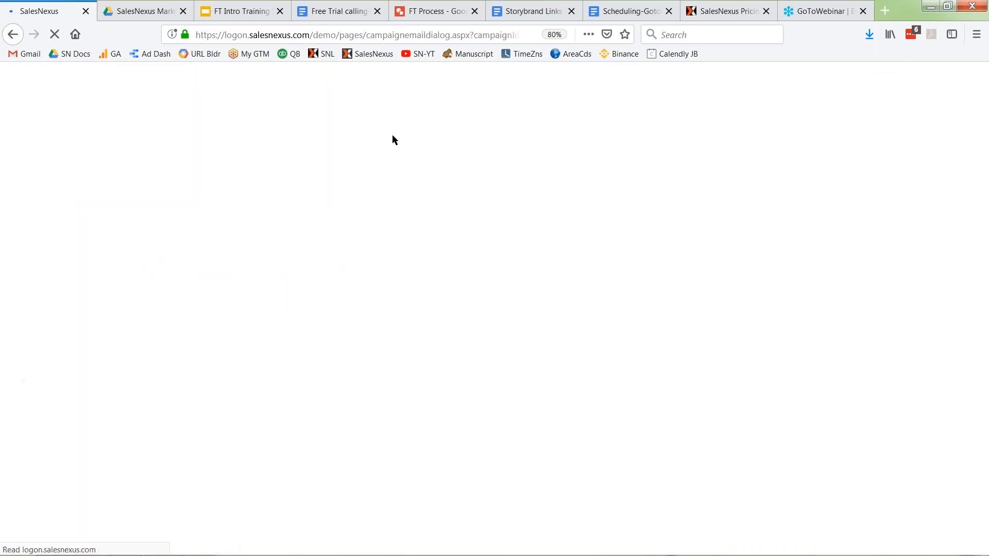
click(385, 147)
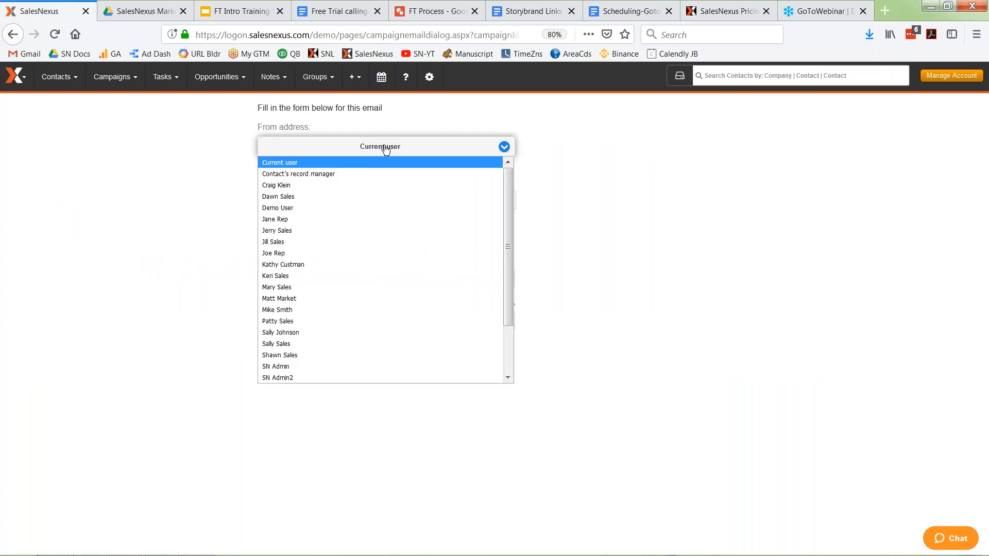
click(271, 187)
click(334, 152)
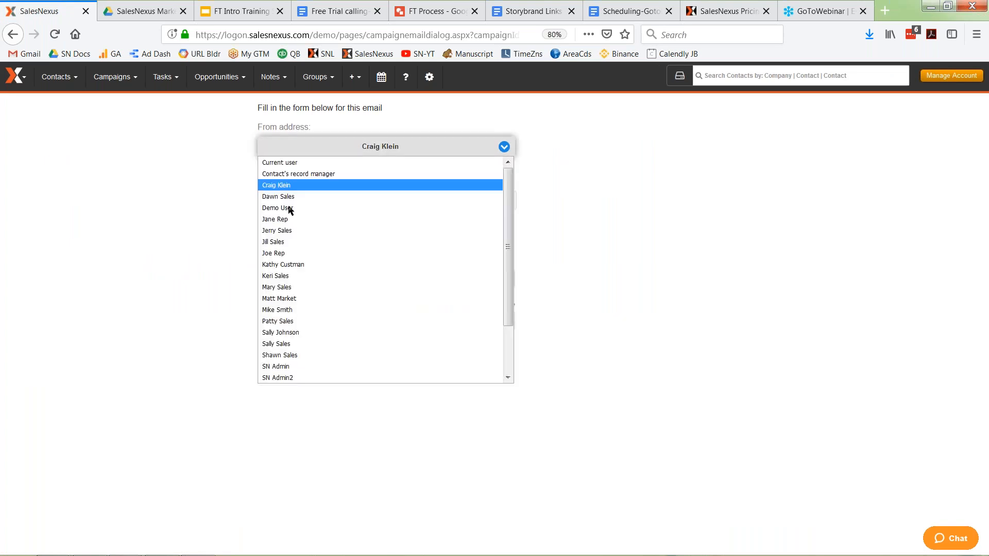
click(287, 231)
click(264, 150)
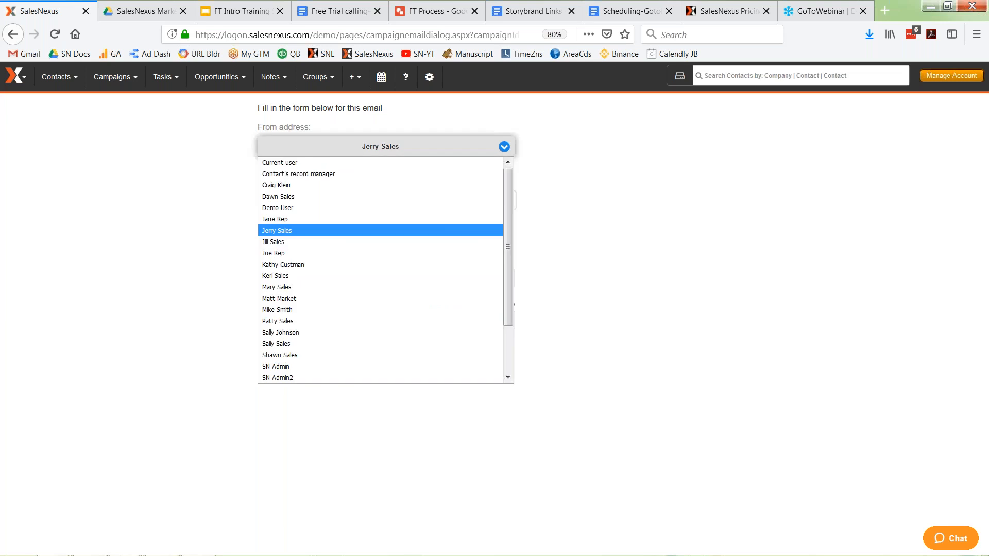
click(263, 185)
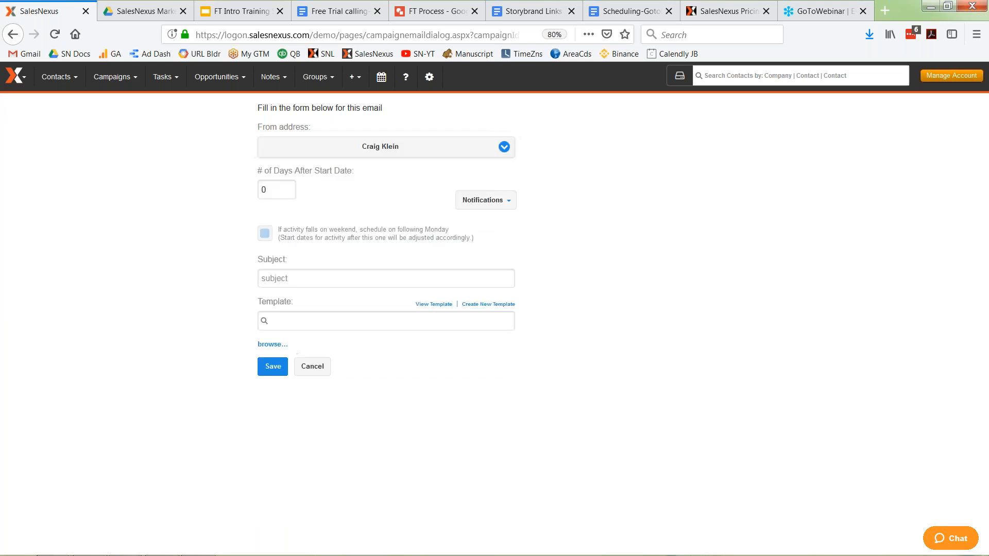
Give the email the subject "Start your application today!" and the "training example" template, and save it
click(388, 283)
text(Start your application today!)
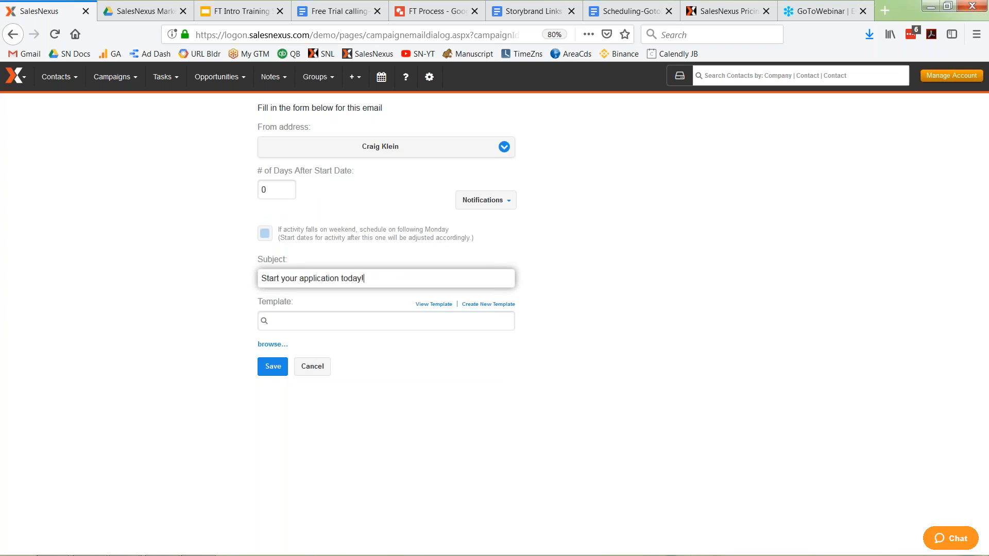
click(346, 321)
text(traini)
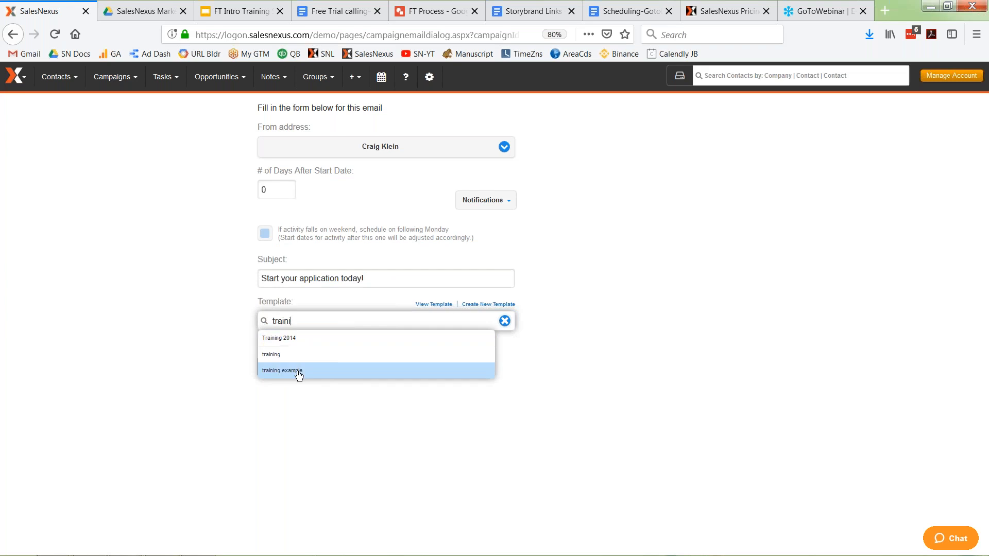
click(298, 371)
click(271, 367)
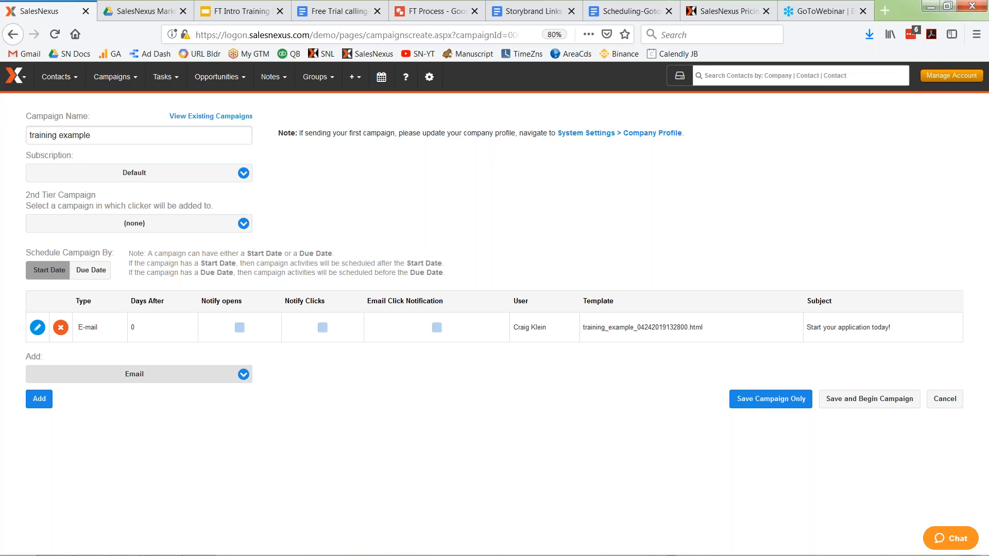
Add a second email activity 3 days after the start date, sent from the same user as the first email
click(33, 405)
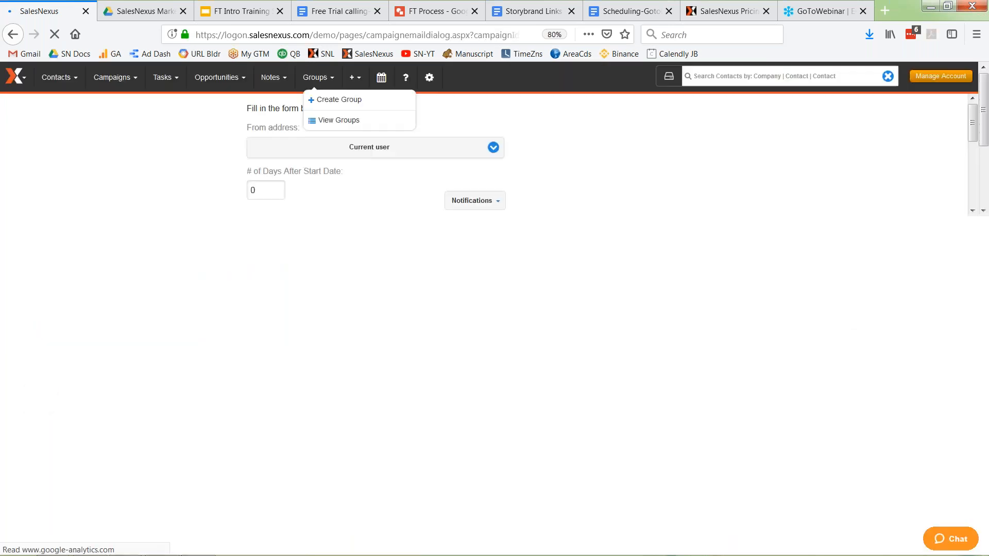
click(280, 188)
key(BackSpace)
text(3)
click(375, 203)
click(380, 149)
click(315, 185)
Give the second email the subject "We Haven't Received your Application" and the "training" template, and save it
click(330, 276)
text(We Haven't Rec)
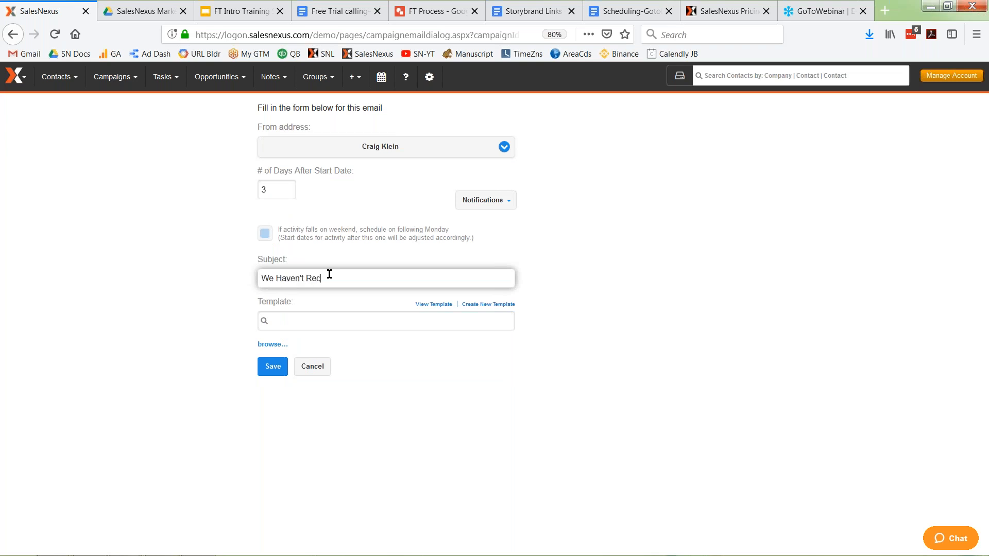
text(eived your Application)
key(Tab)
text(train)
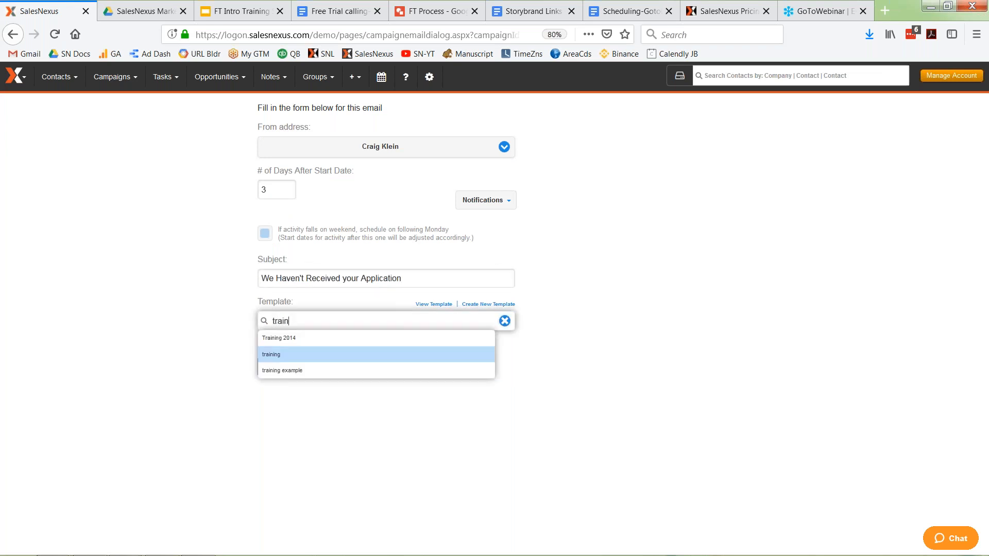
click(262, 357)
click(277, 372)
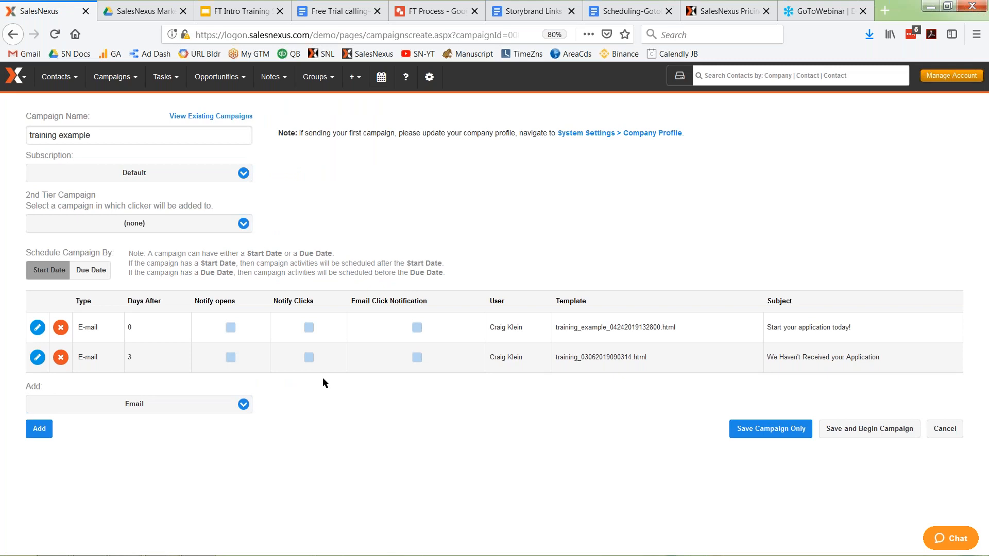
Add a Call activity to the campaign with "Get Application" as its Regarding text
click(52, 403)
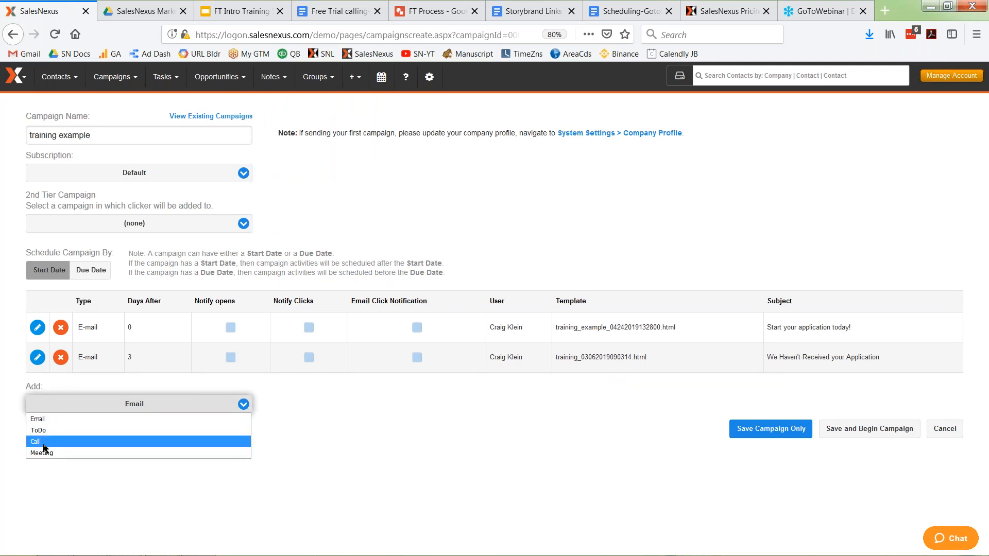
click(44, 444)
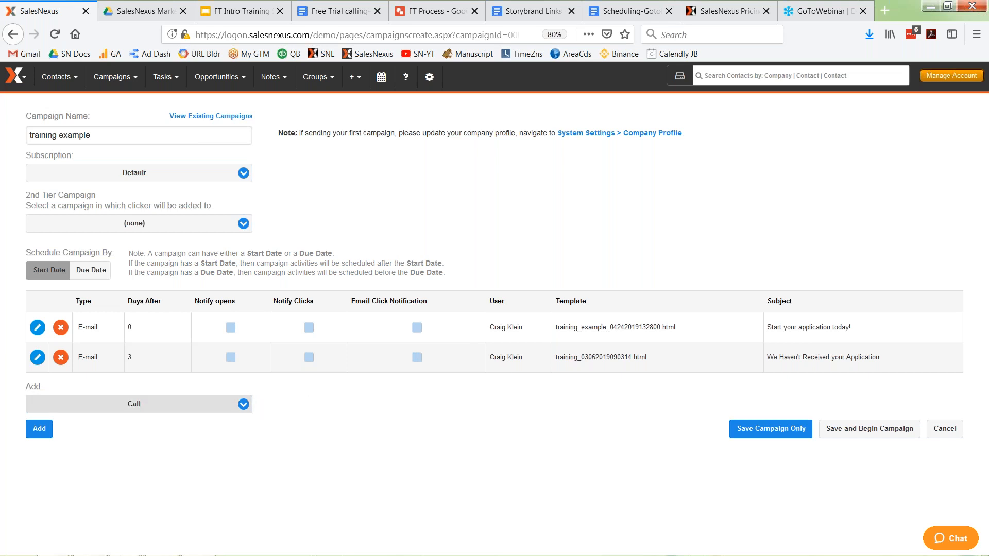
click(37, 431)
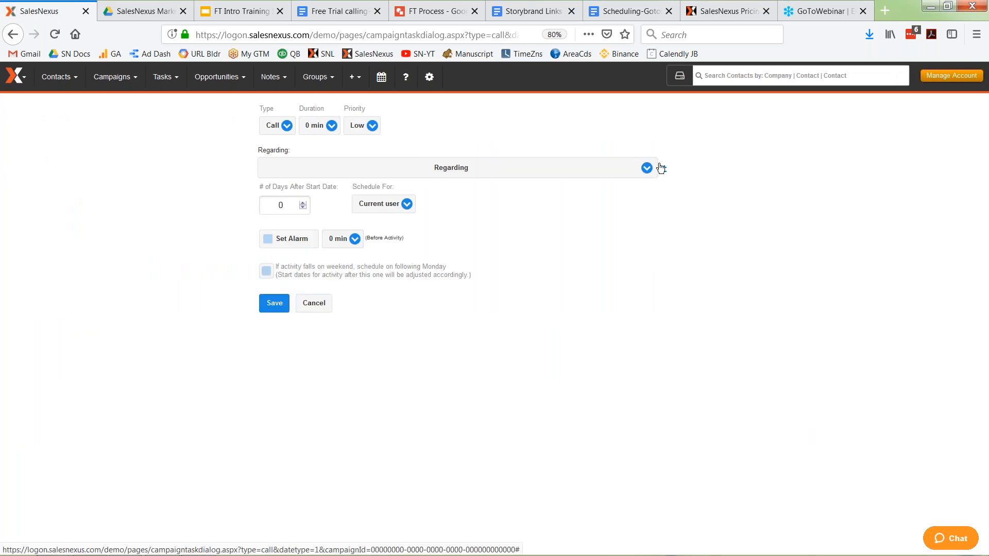
click(647, 168)
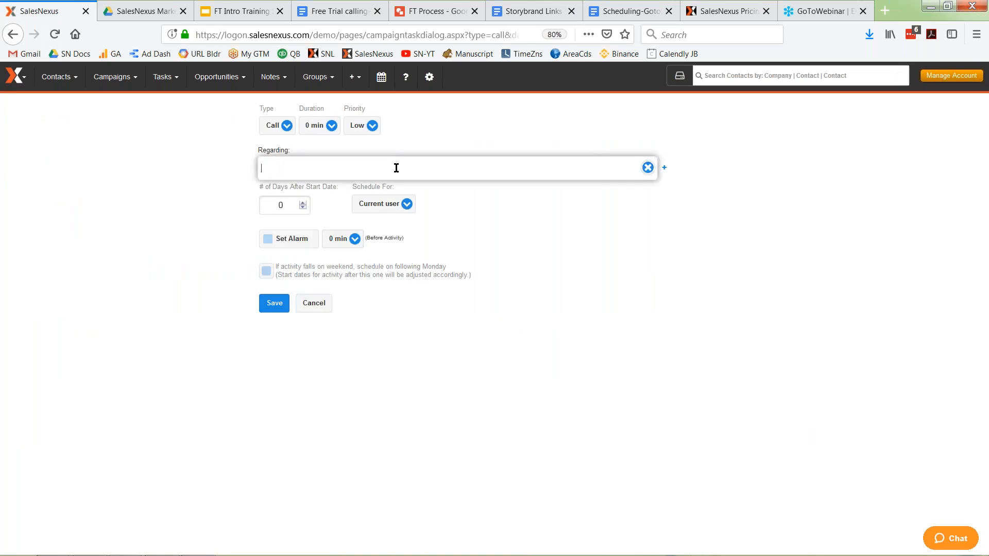
text(Get Application)
Schedule the call 7 days after the start date for the current user, and save the call and the campaign without beginning it
click(294, 204)
key(BackSpace)
text(7)
click(392, 203)
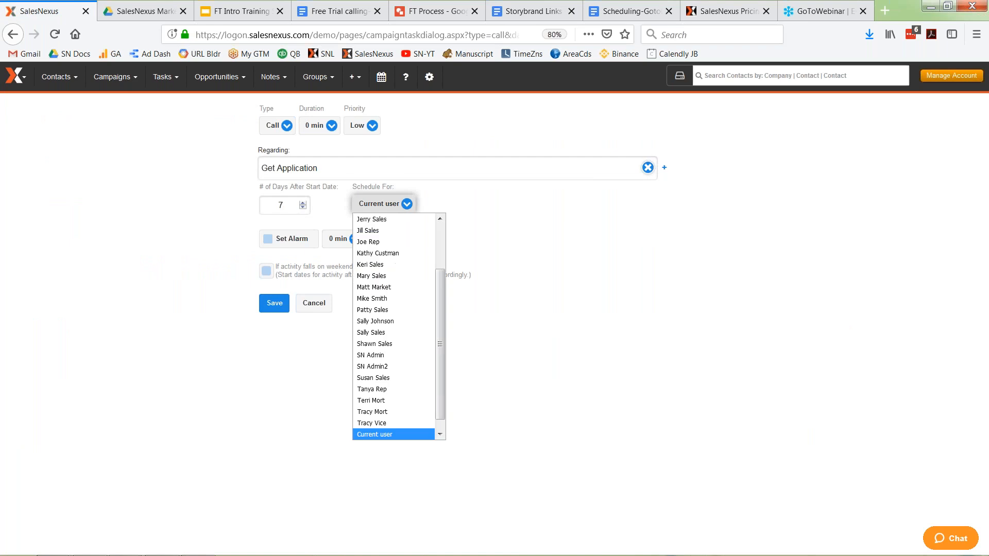
click(459, 224)
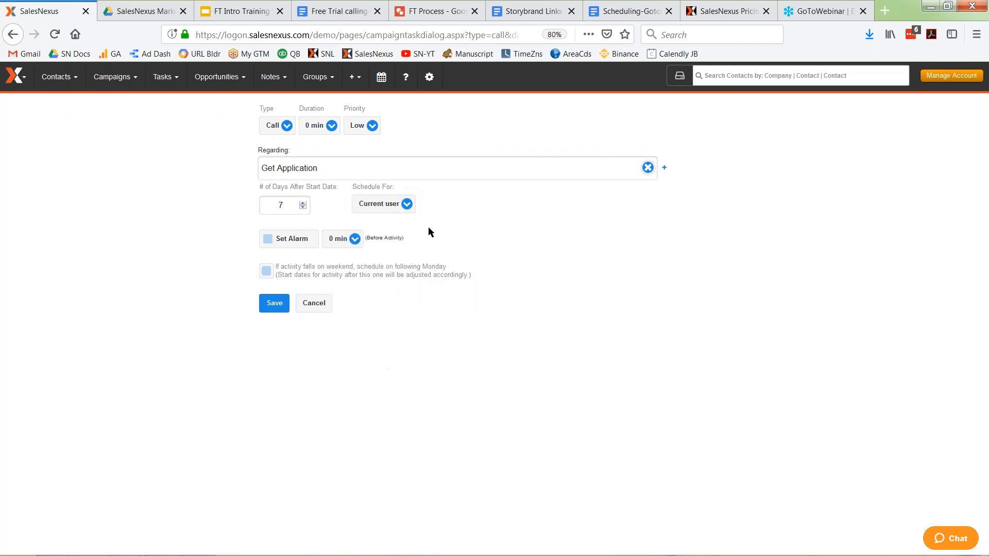
click(274, 303)
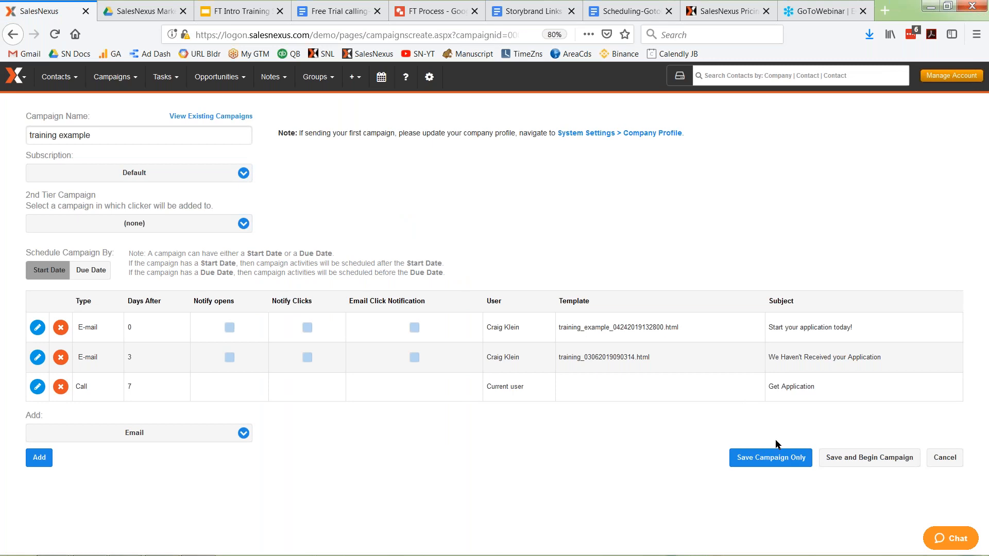
click(769, 462)
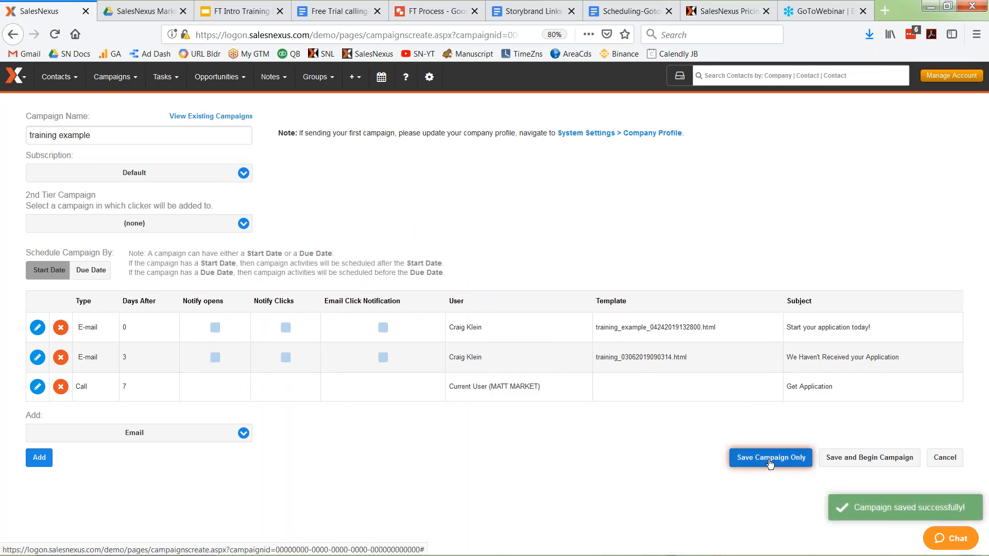
Run the saved Borrowers lookup for Texas contacts and make its results the current lookup
mouse_move(59, 77)
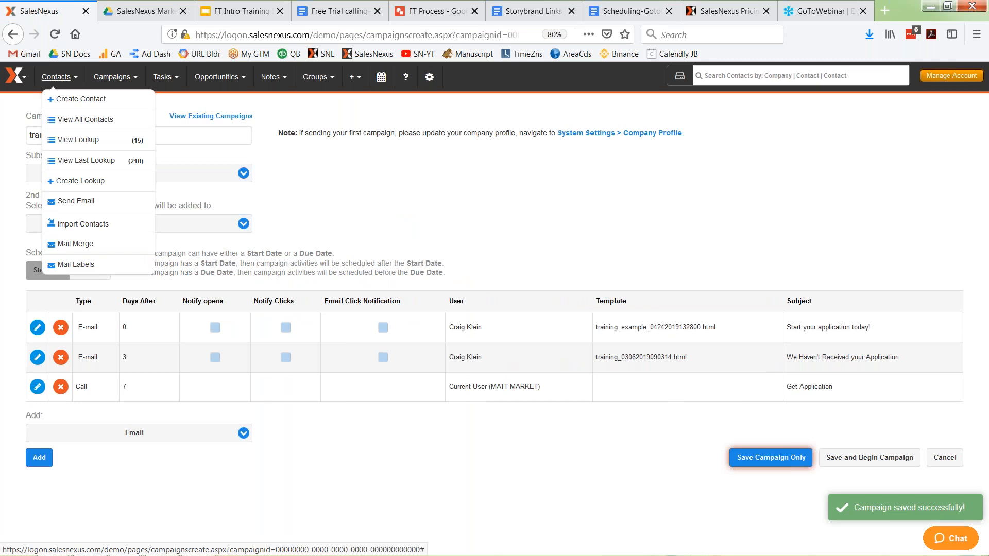
click(89, 181)
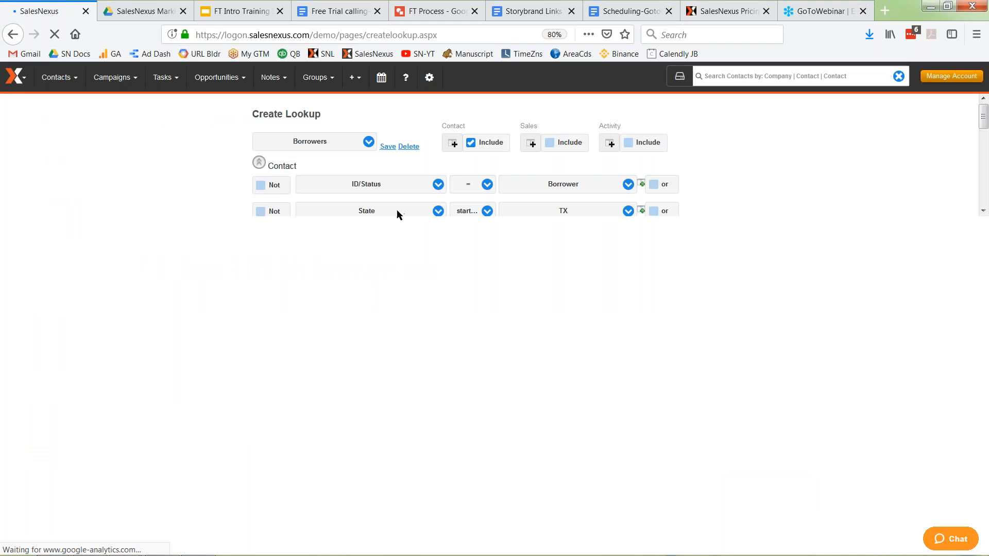
click(276, 434)
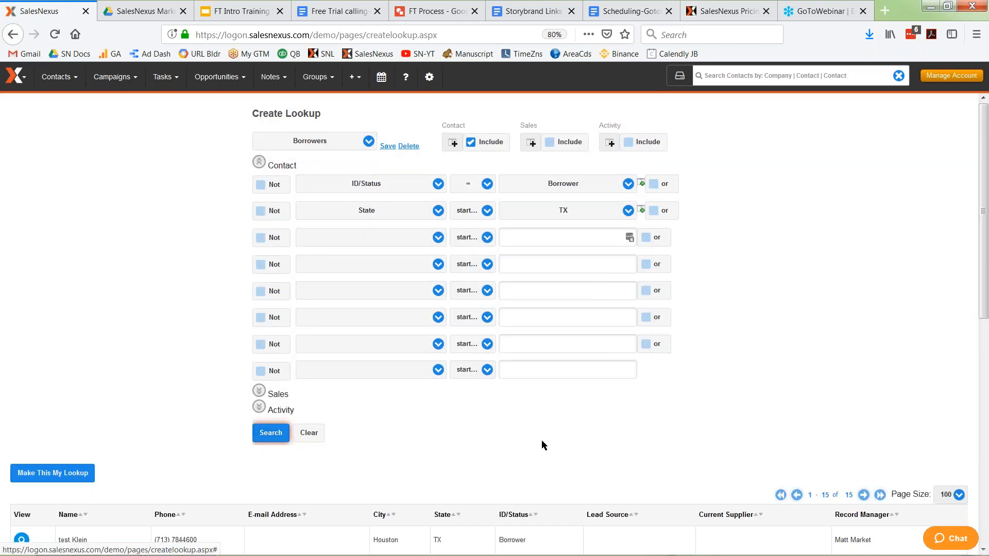
scroll(542, 440, down, 5)
click(76, 160)
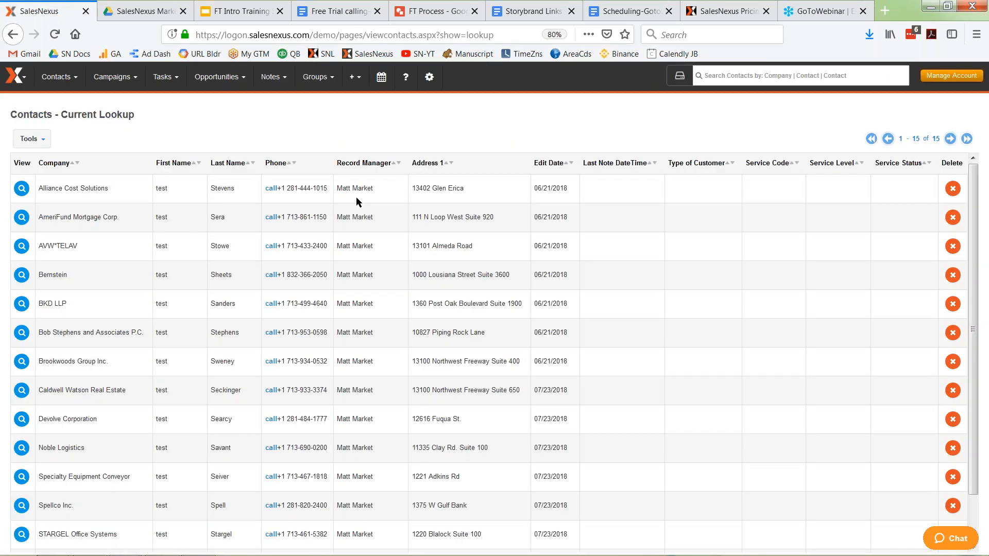
Start adding contacts to a campaign and select the "training example" campaign
mouse_move(121, 79)
click(128, 180)
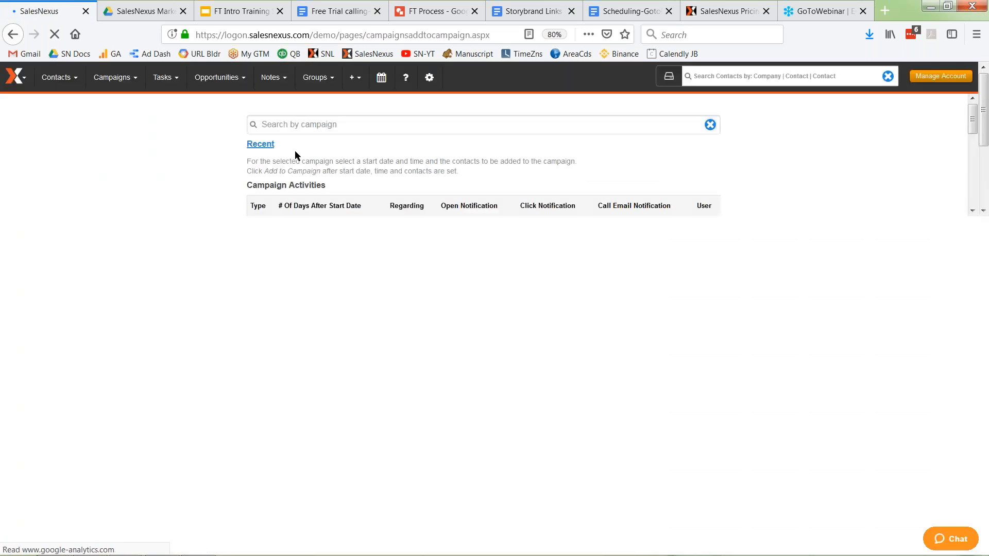
click(299, 124)
text(train)
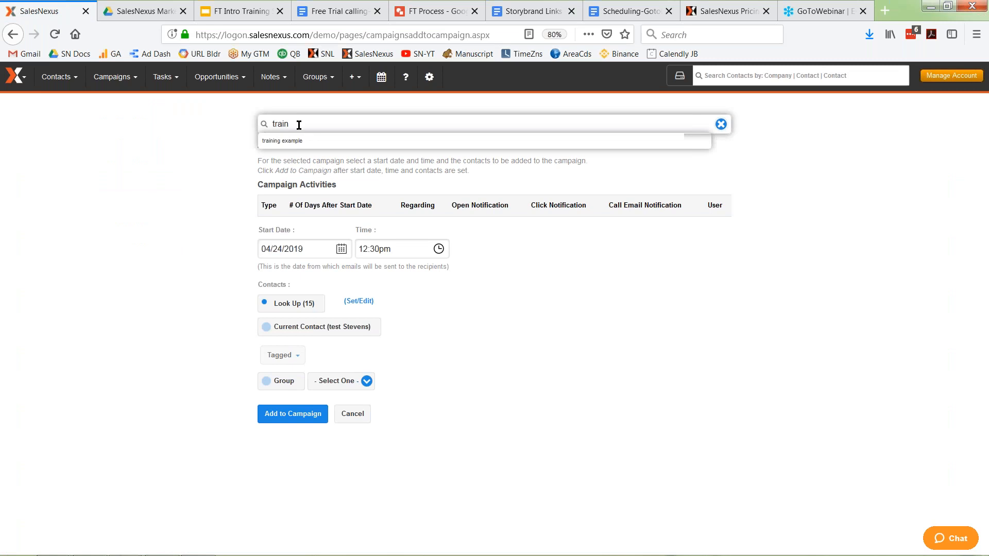
key(Down)
key(Return)
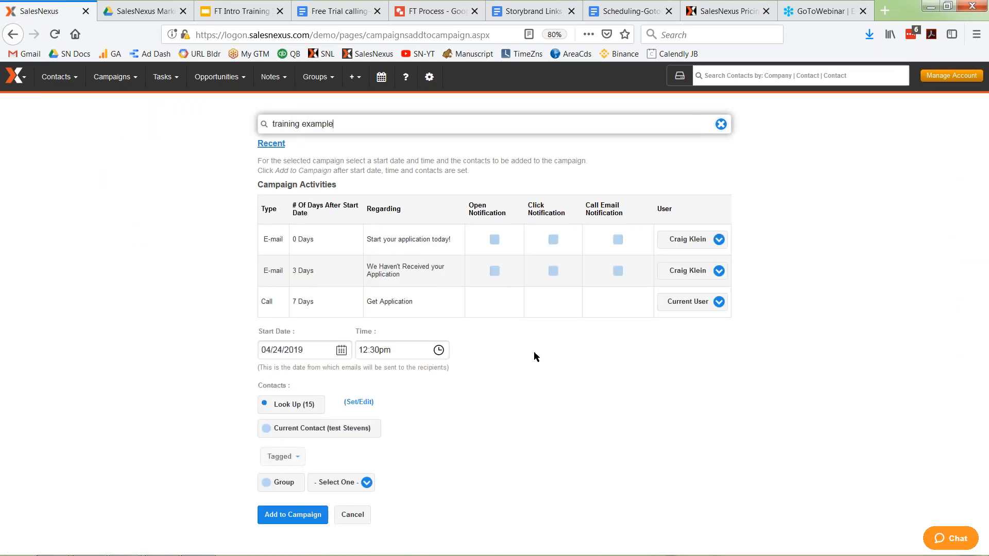
Set the campaign start to 04/25/2019 at 7:30am and submit the current lookup's contacts for it
click(343, 349)
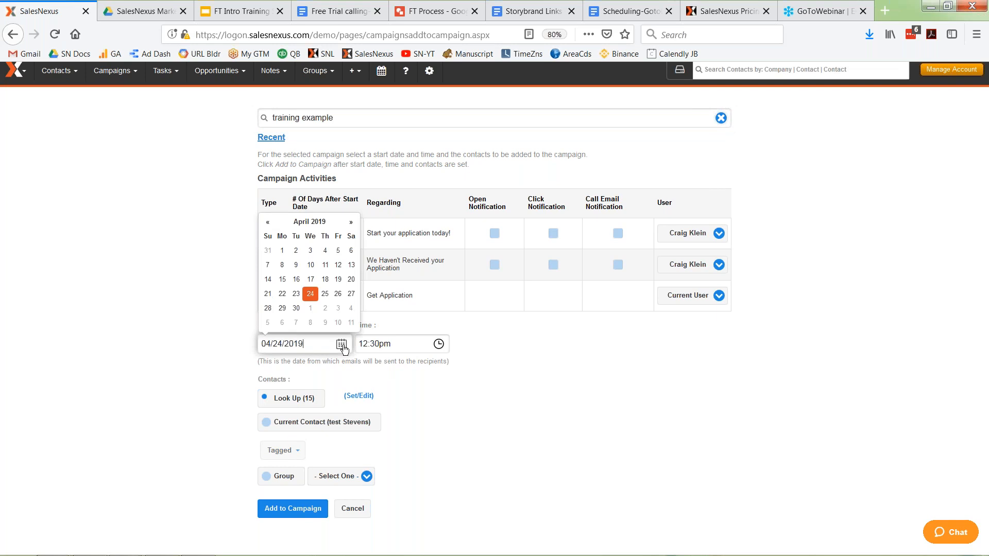
click(325, 293)
click(383, 344)
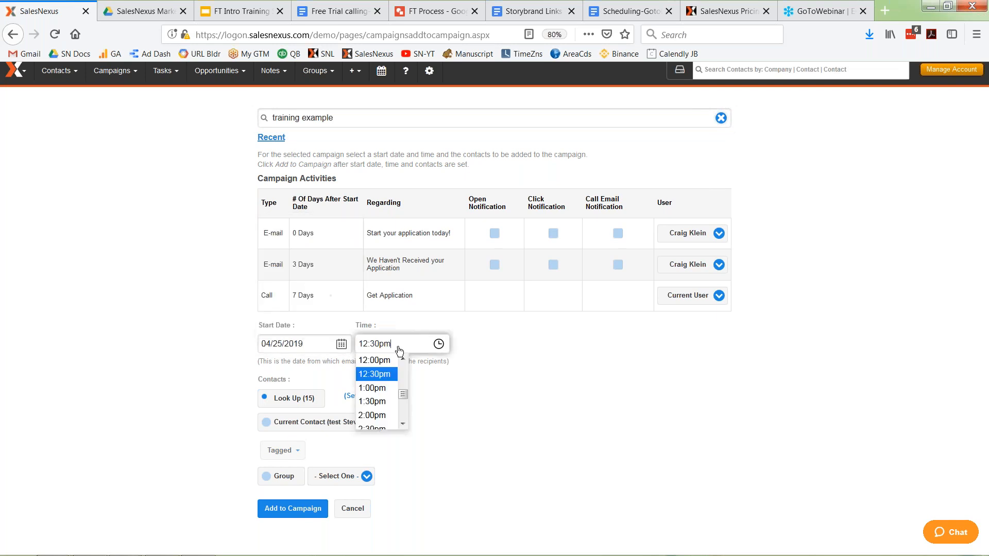
scroll(381, 381, up, 5)
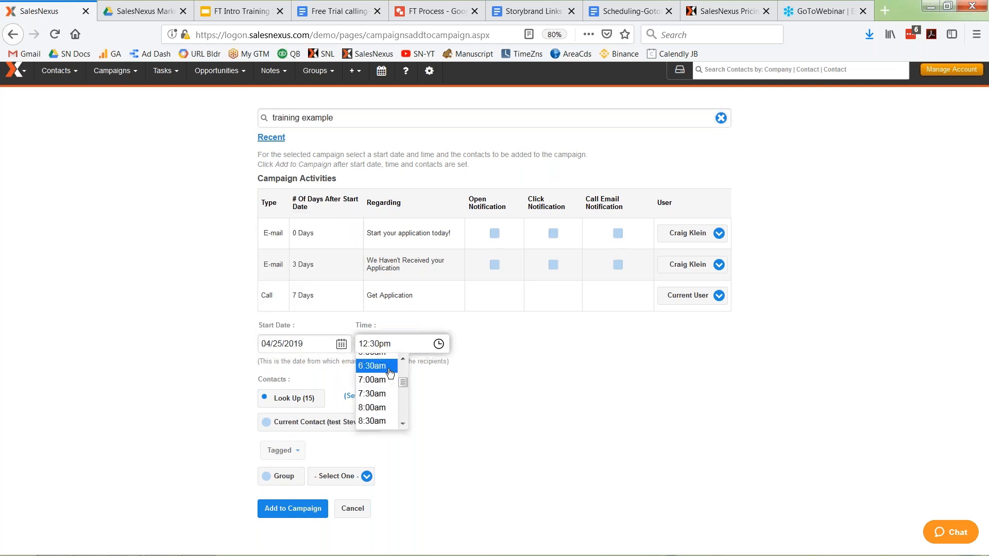
click(378, 394)
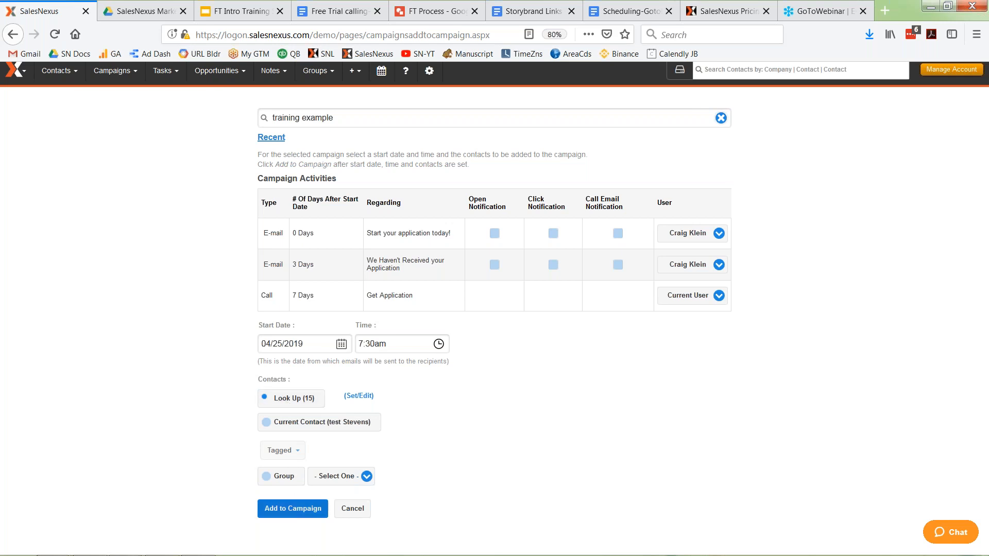
click(292, 508)
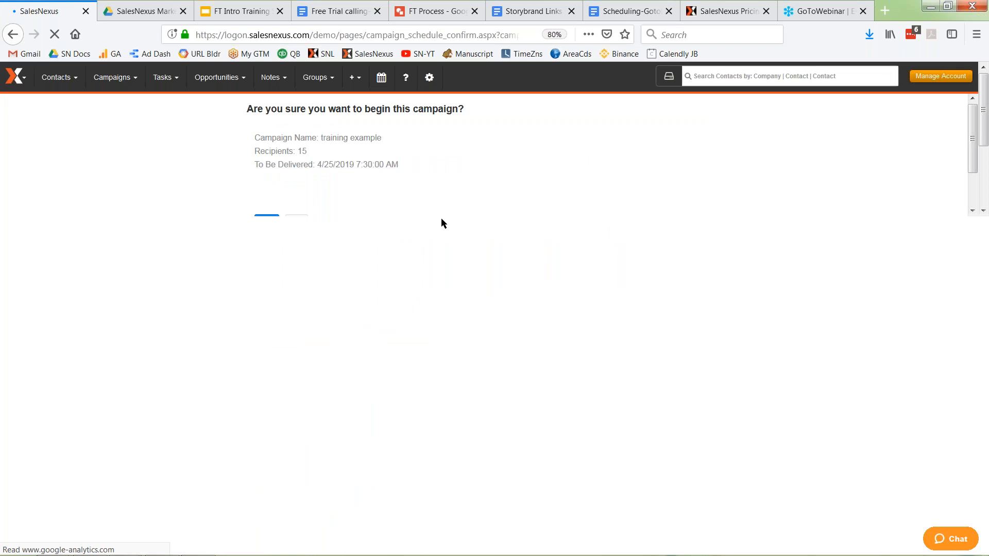
Confirm beginning the "training example" campaign for the selected recipients
click(272, 225)
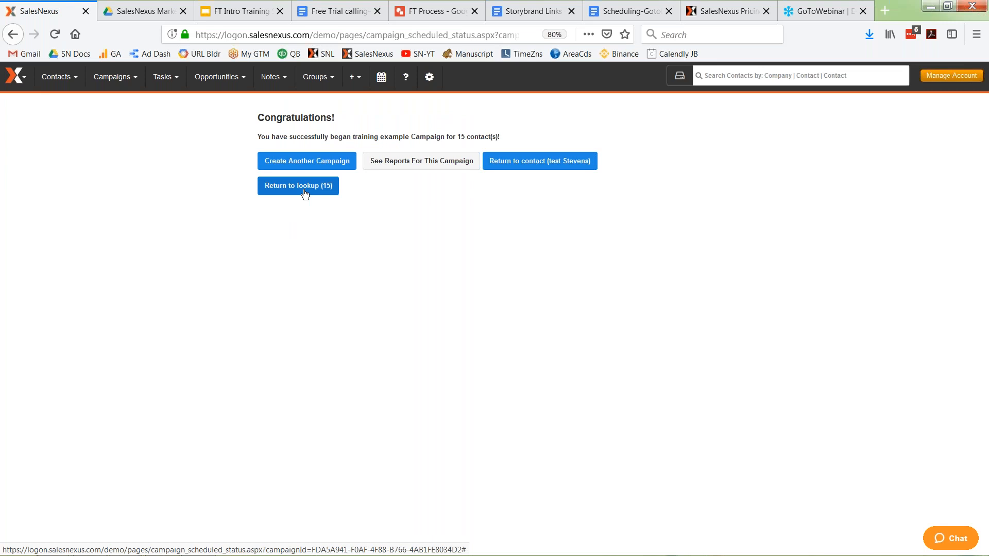
View the task list for today, filtered to a single sales user
click(164, 77)
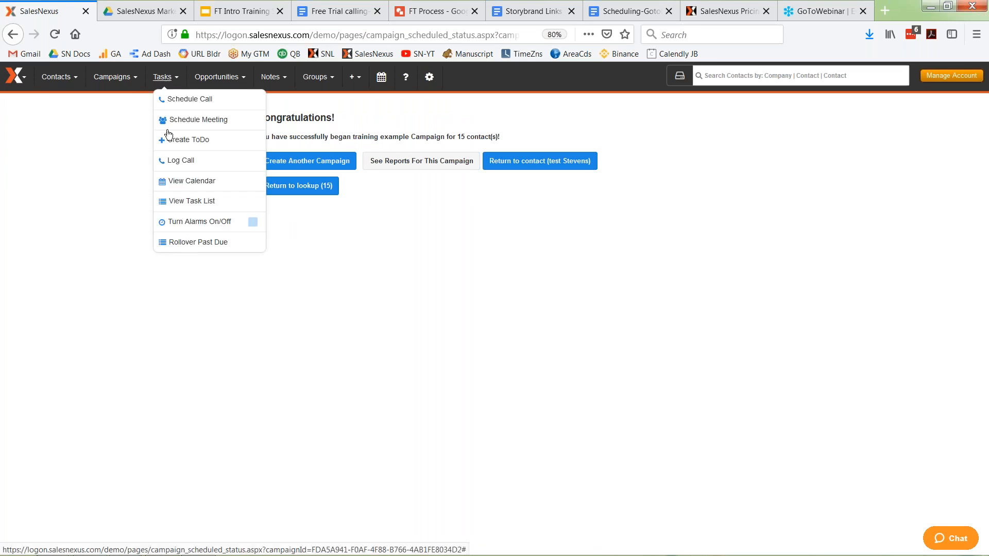
click(178, 202)
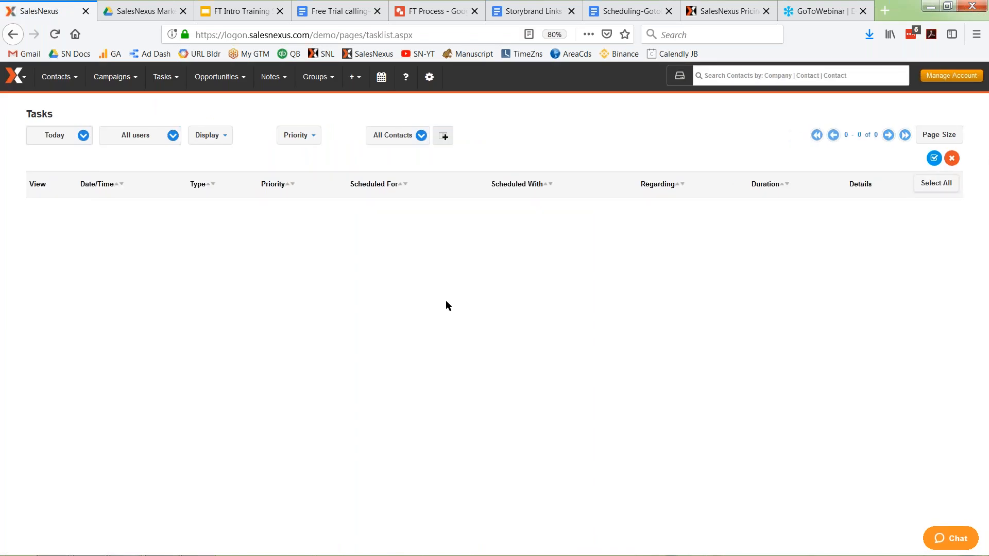
click(152, 137)
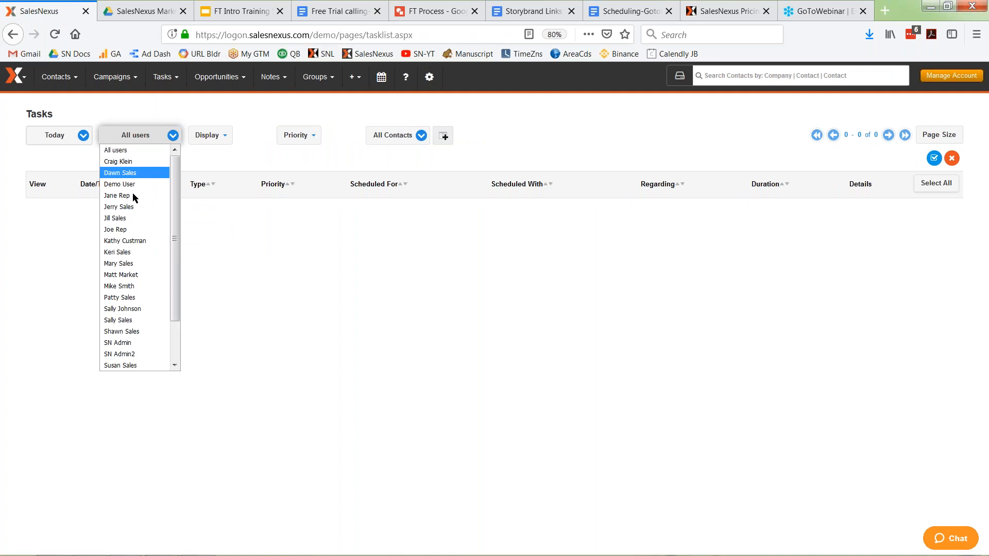
click(121, 263)
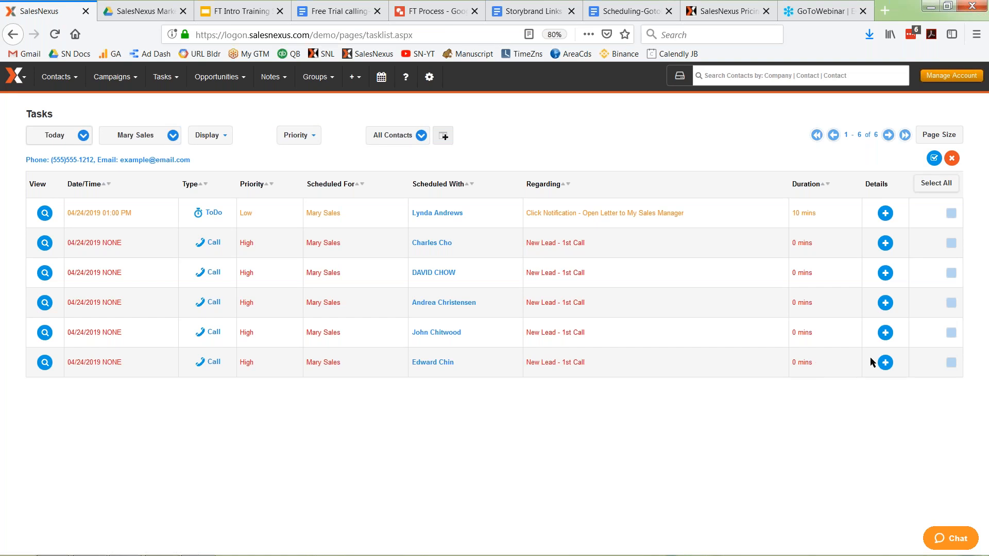
mouse_move(915, 372)
Create a new automation plan named "Training Example"
click(17, 77)
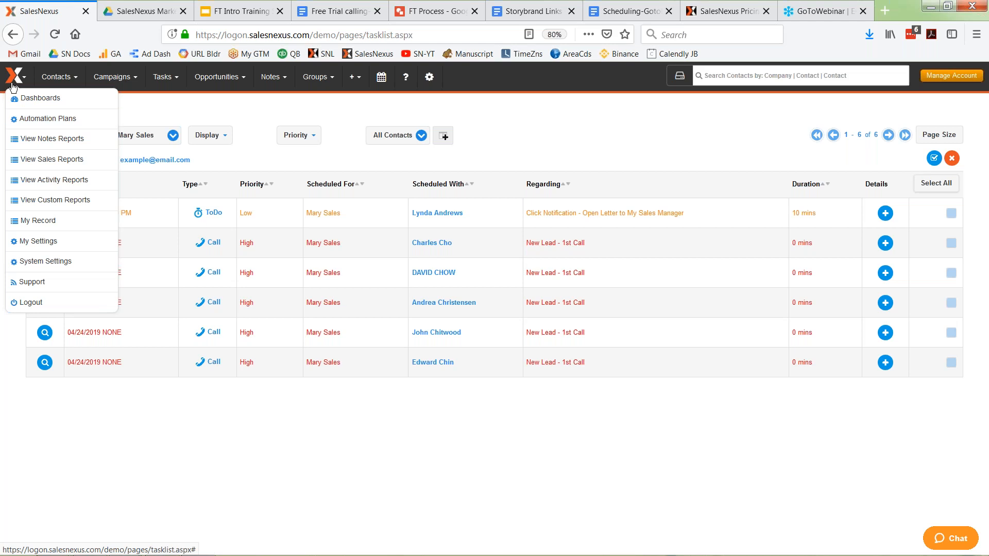
click(35, 120)
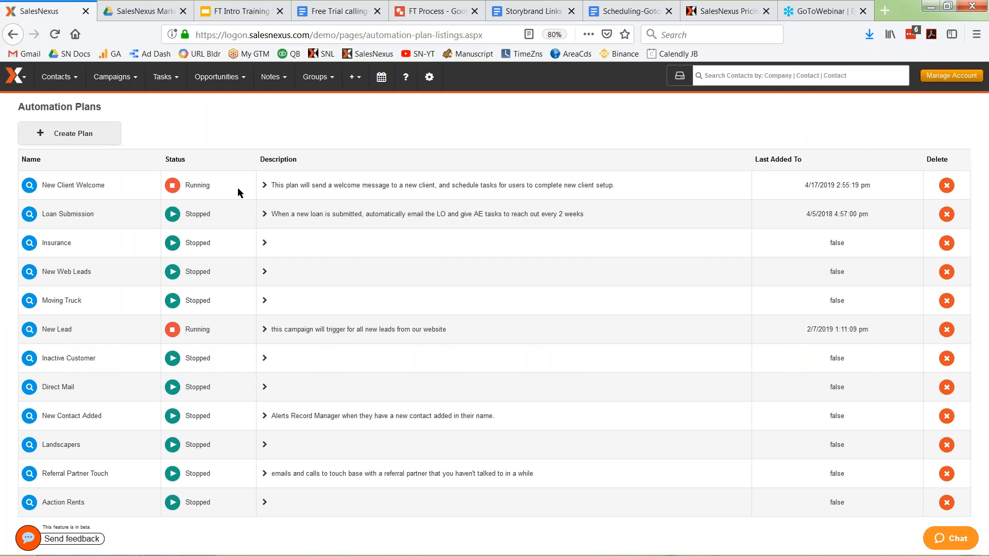
click(80, 134)
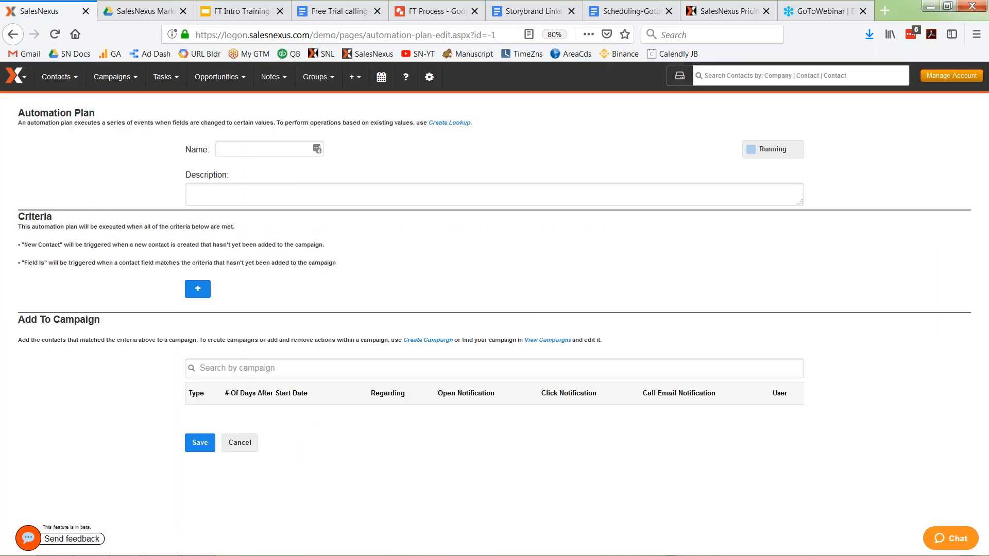
click(230, 144)
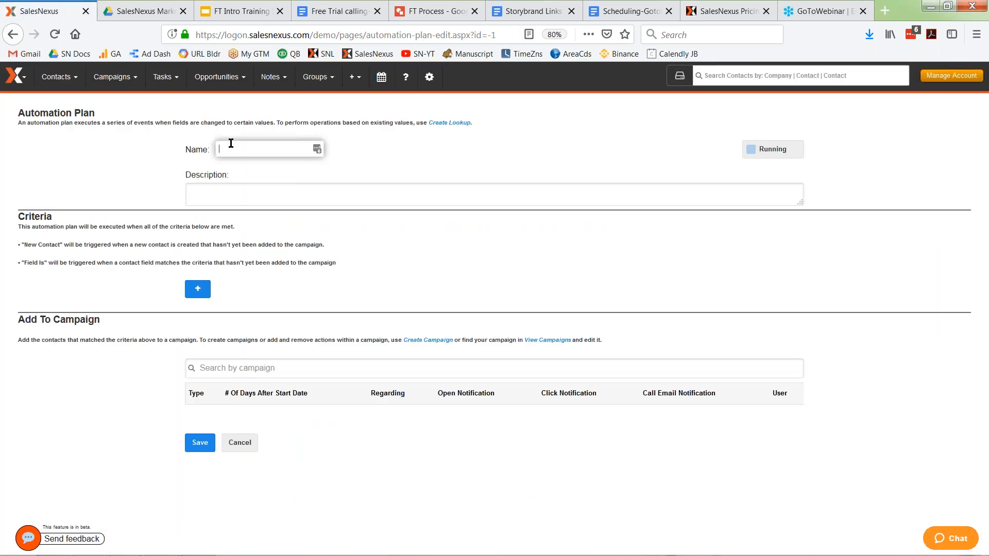
text(Training Example)
Add a Field Is criterion to the plan requiring ID/Status = Borrower
click(197, 292)
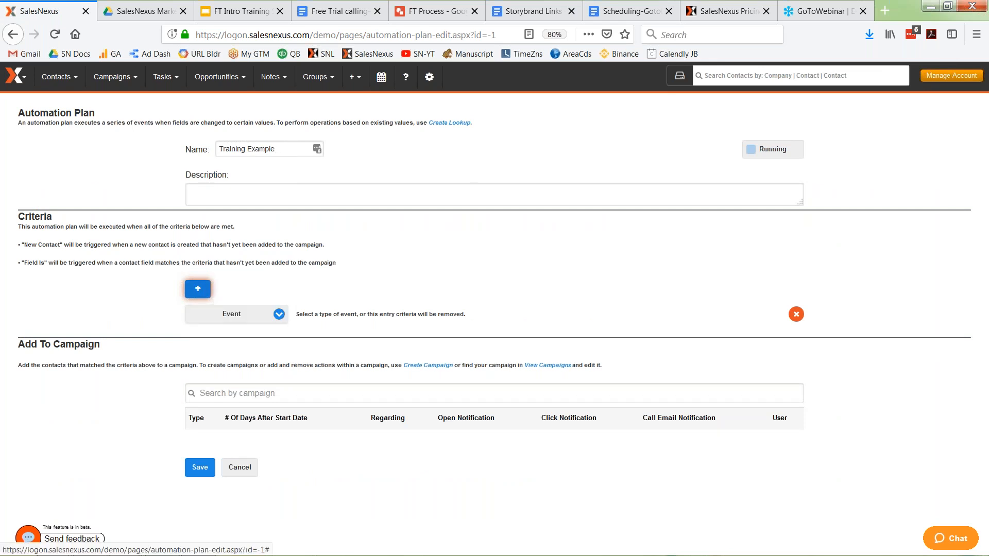
click(232, 314)
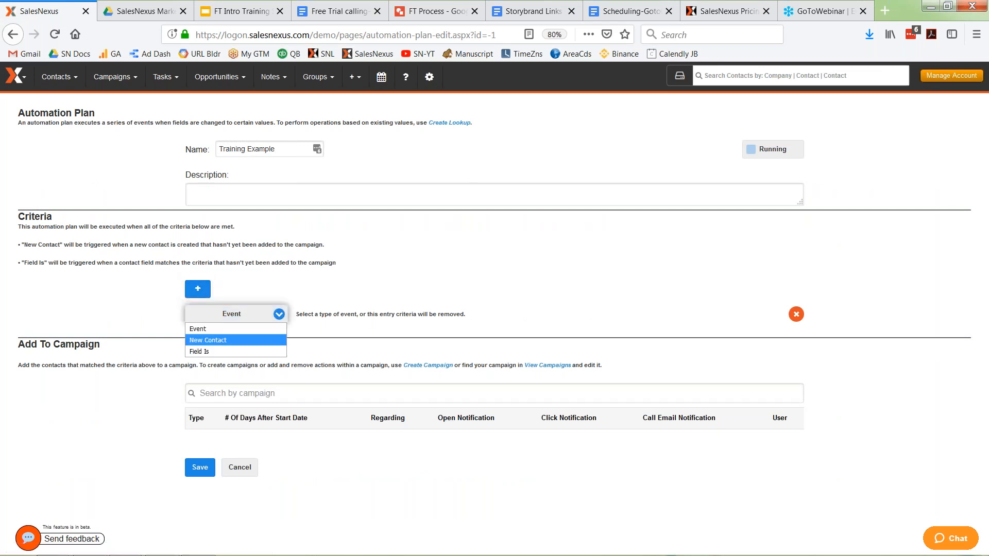
click(219, 352)
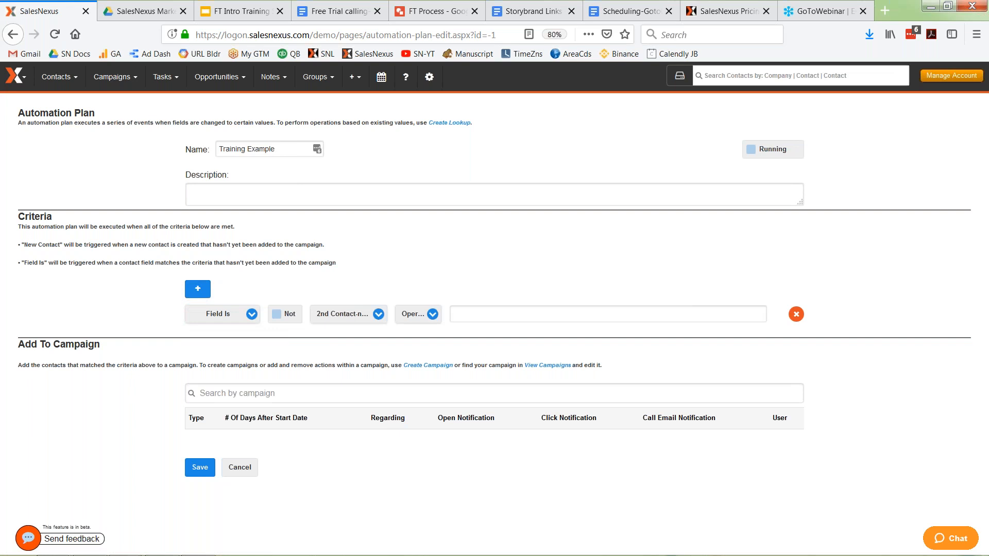
click(345, 312)
key(i)
key(Down)
key(Up)
key(Return)
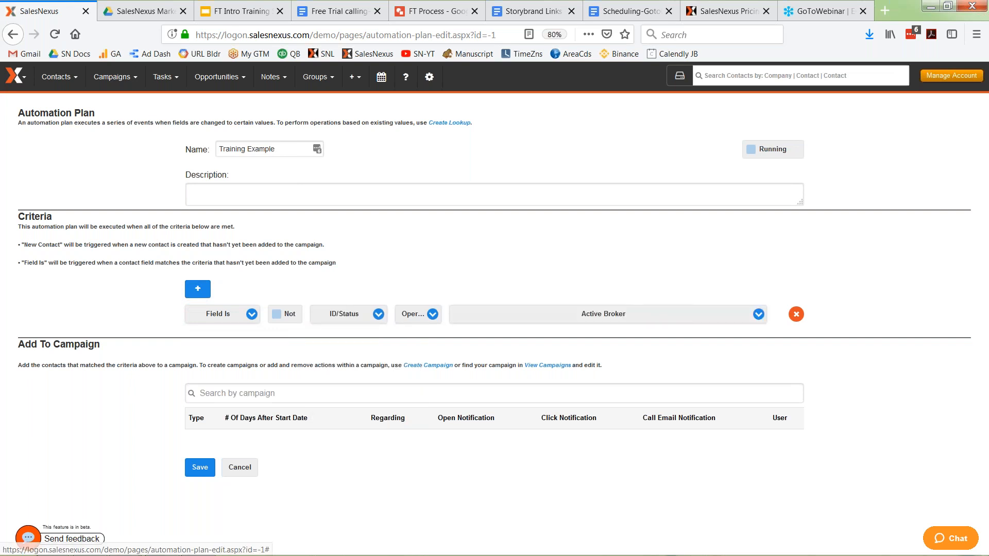
click(631, 315)
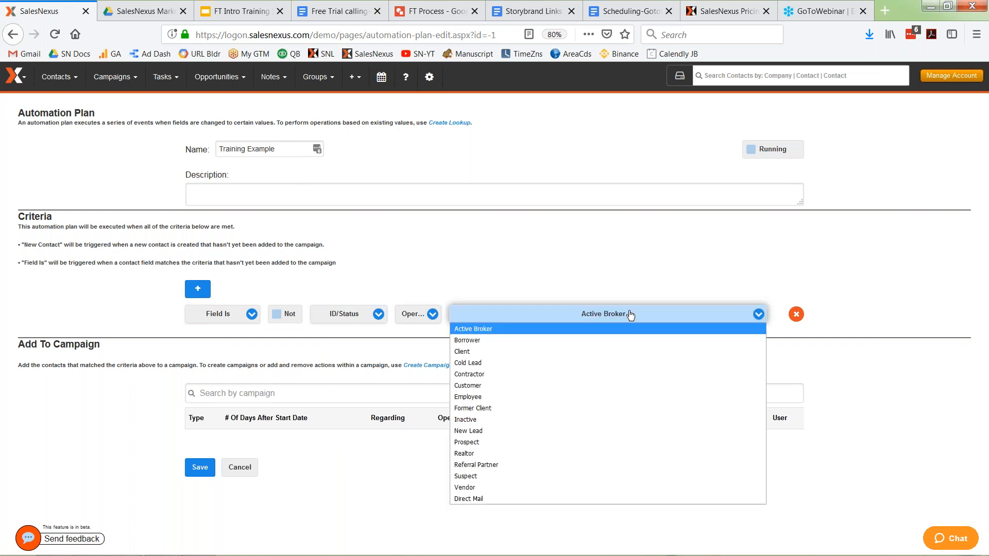
click(483, 341)
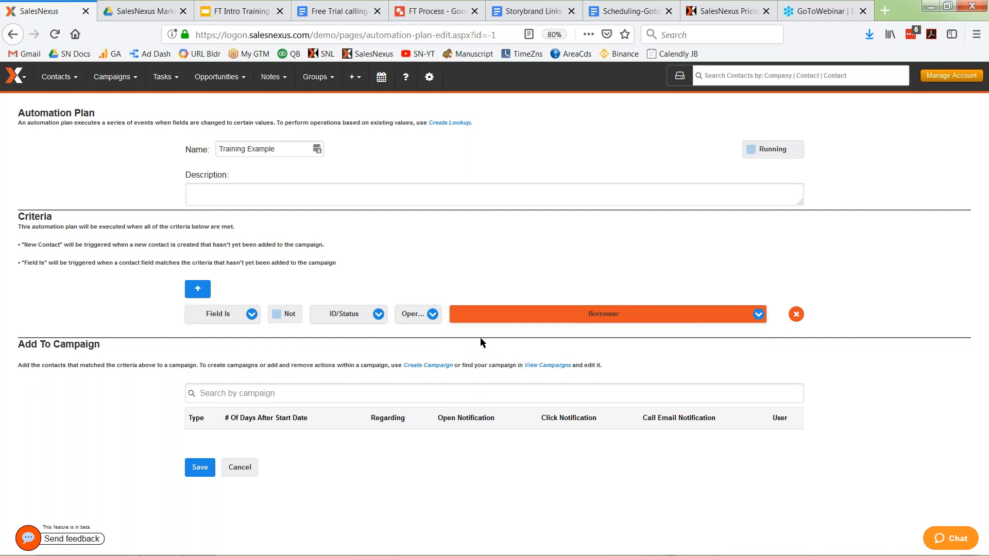
click(419, 315)
click(423, 341)
Search for the "training example" campaign and assign it as the one matching contacts are added to
click(372, 392)
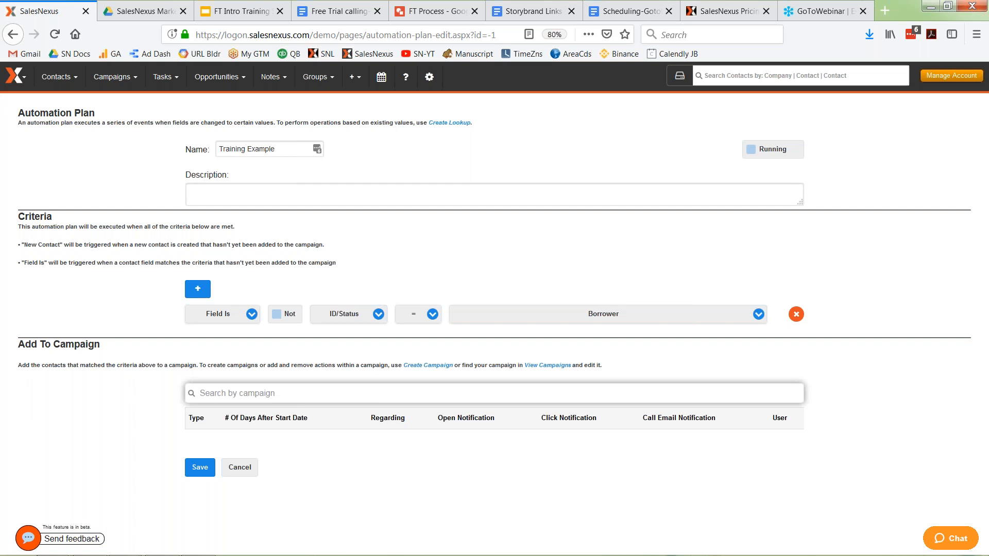
text(trainin)
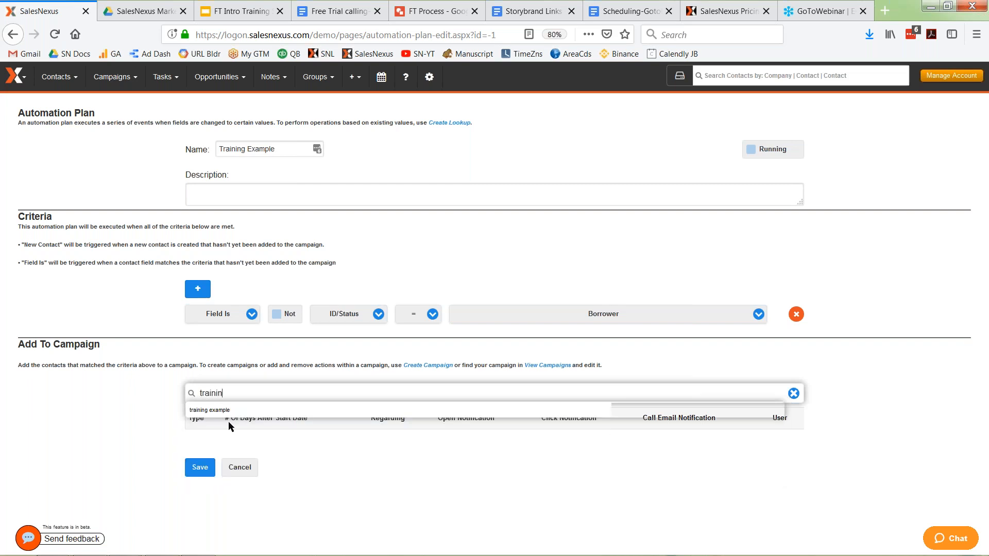
click(222, 410)
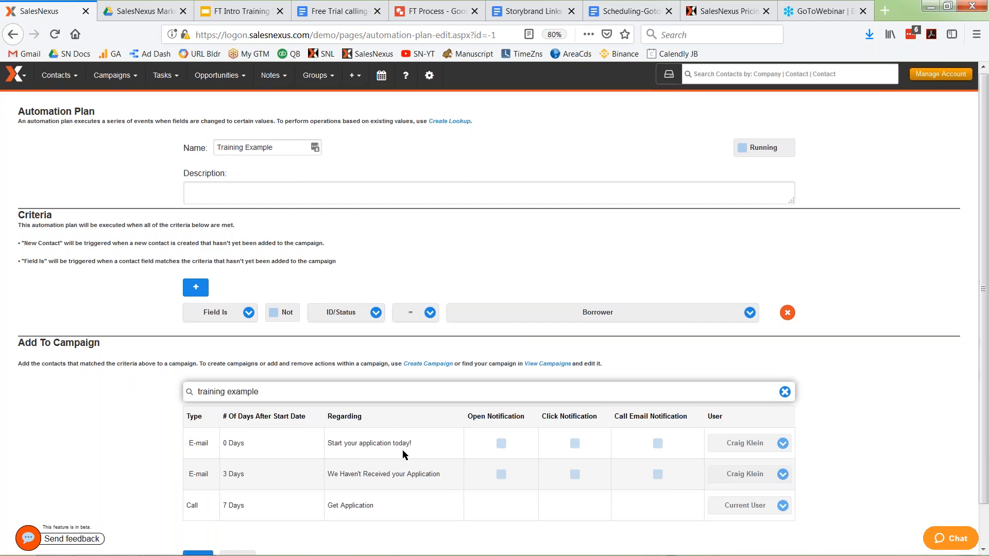
Add a second Field Is criterion to the plan based on the State field
scroll(403, 450, down, 2)
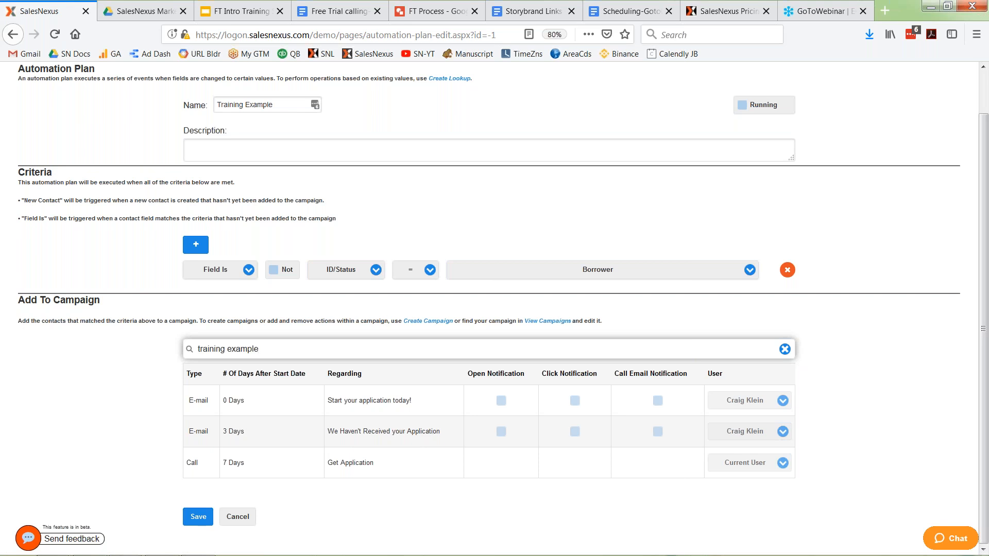
click(204, 249)
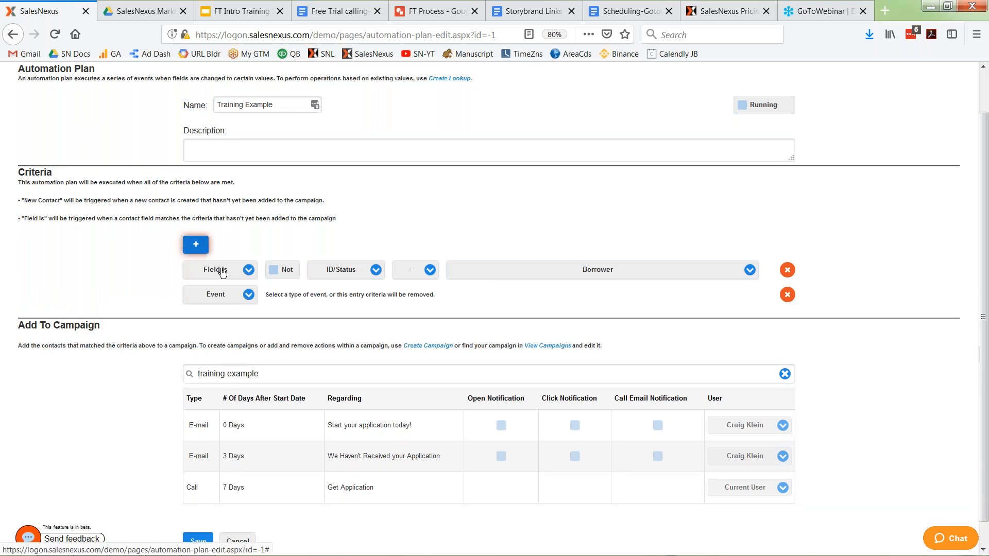
click(236, 300)
key(Down)
key(Down)
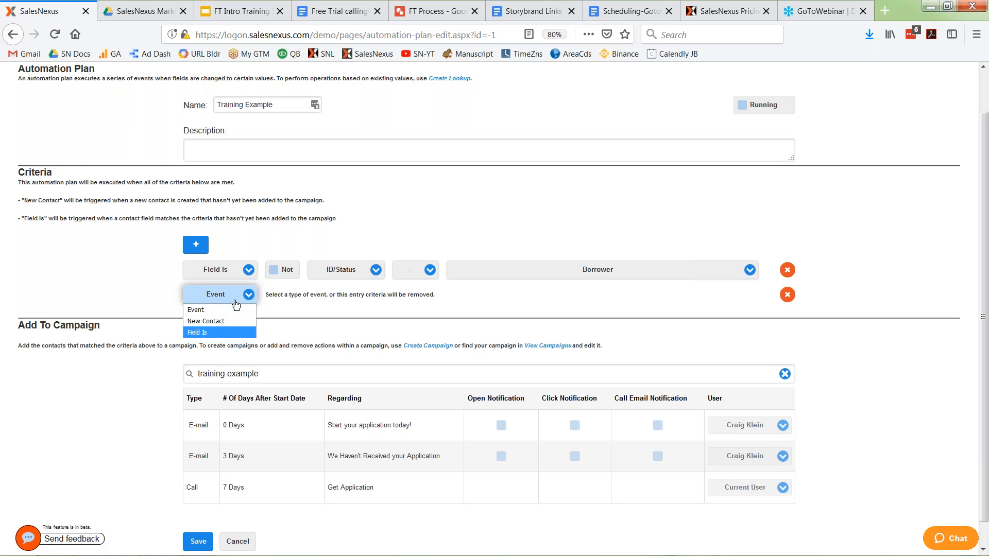
click(227, 332)
click(346, 295)
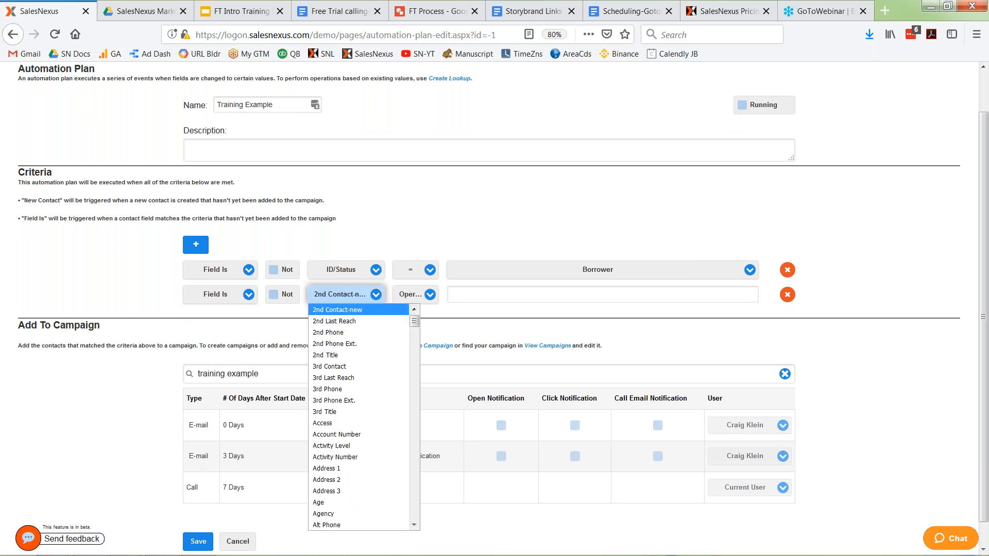
key(s)
key(Down)
key(Down)
key(Down)
key(Down)
key(Down)
key(Down)
key(Down)
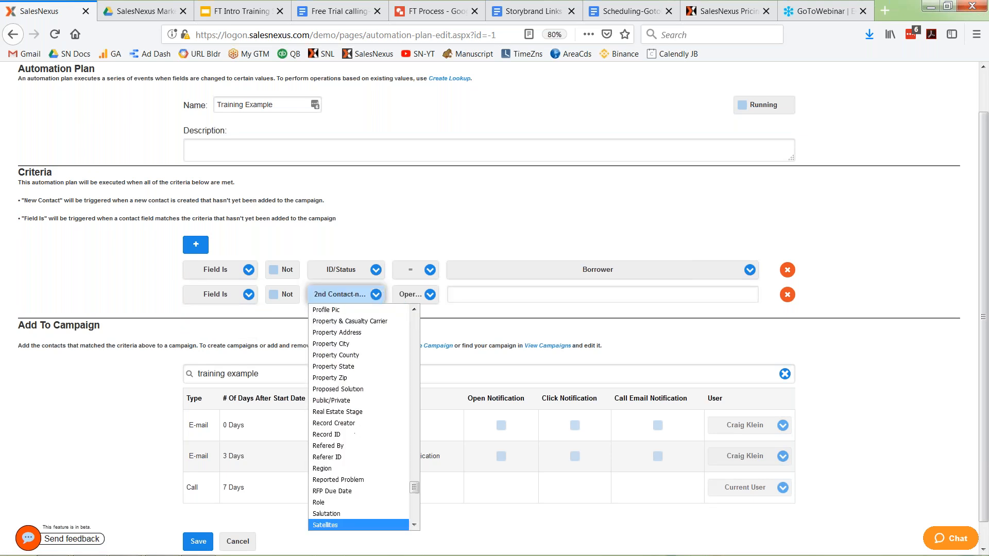
key(Down)
key(Down)
key(Down)
key(Down)
key(Down)
key(Down)
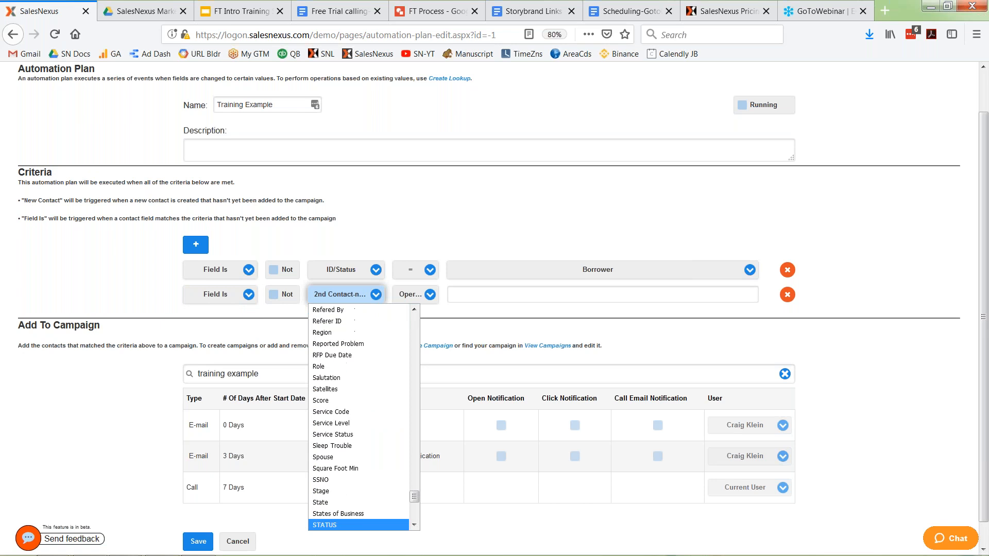
key(Up)
key(Up)
key(Return)
Set the State criterion's operator to = and its value to TX
click(412, 295)
key(Down)
key(Return)
click(538, 294)
key(t)
key(x)
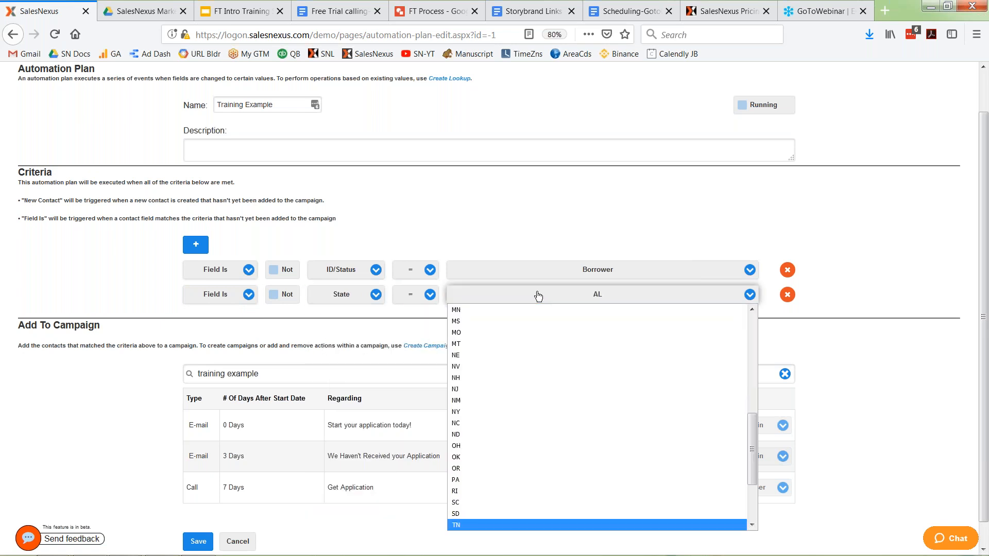
key(Return)
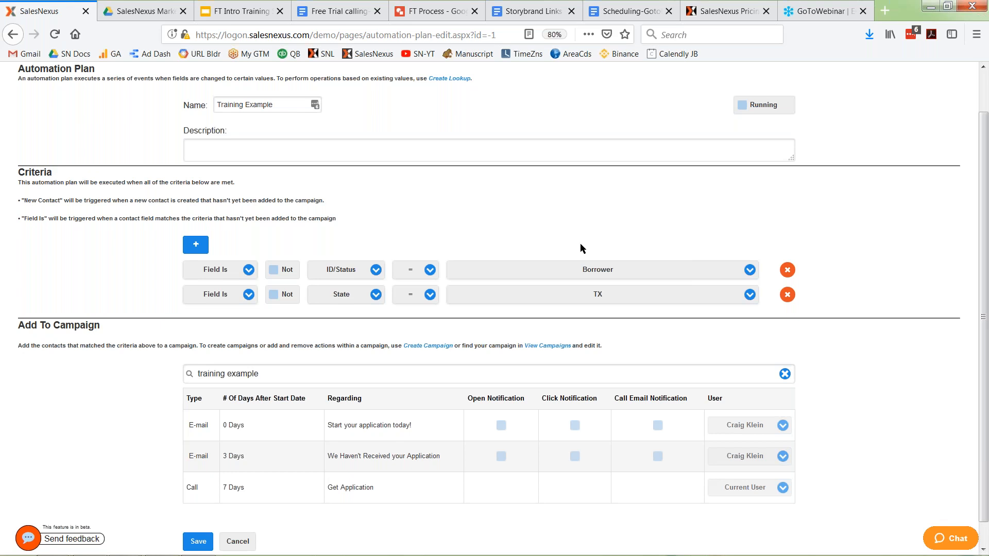
Switch to the FT Intro Training Slides-CK deck in Google Slides and present it from slide 13, No Boundaries Service Commitment
click(234, 11)
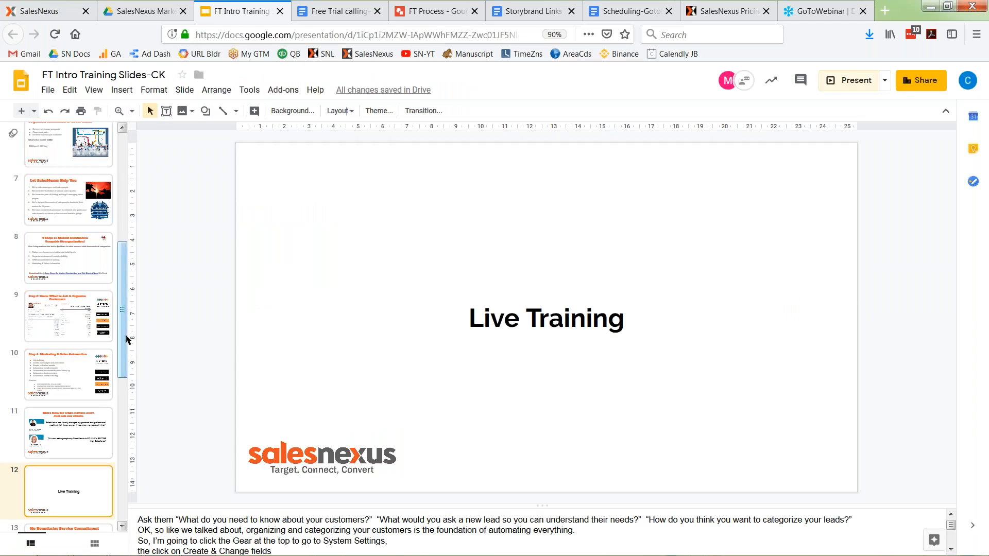
scroll(128, 407, down, 10)
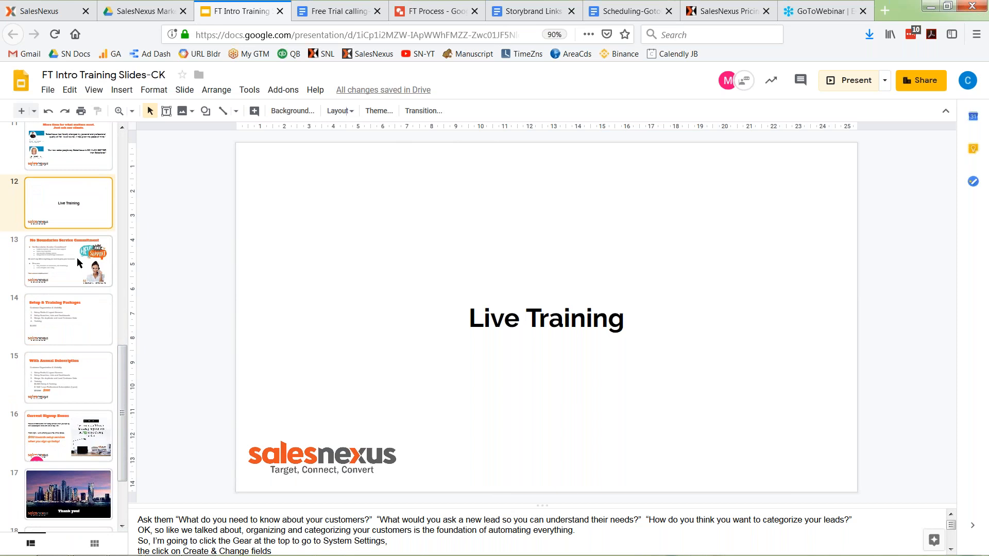
click(77, 259)
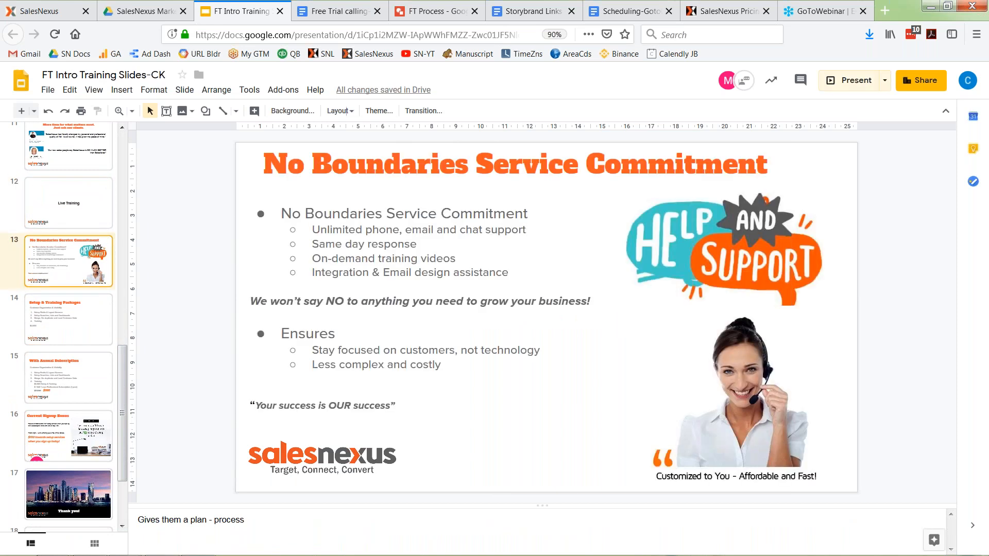
click(849, 80)
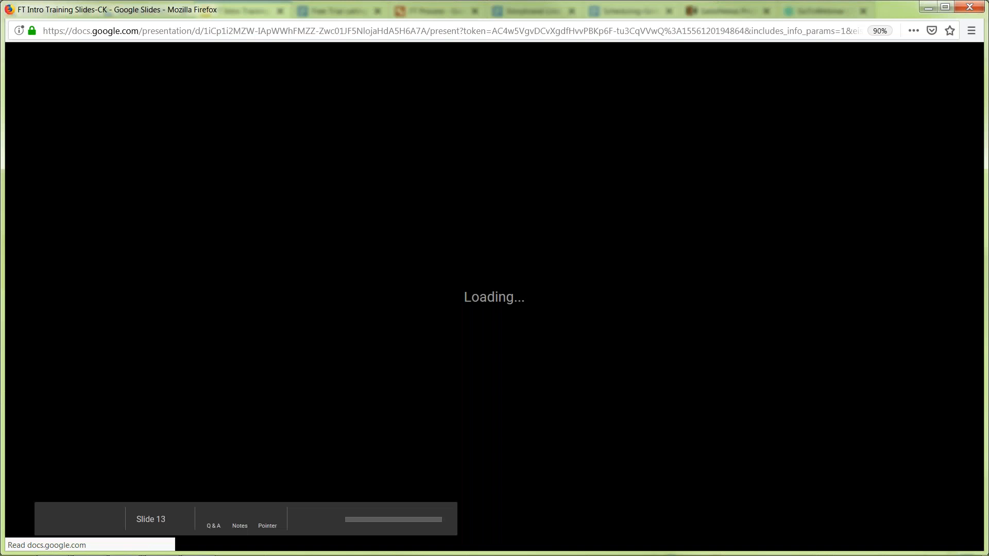